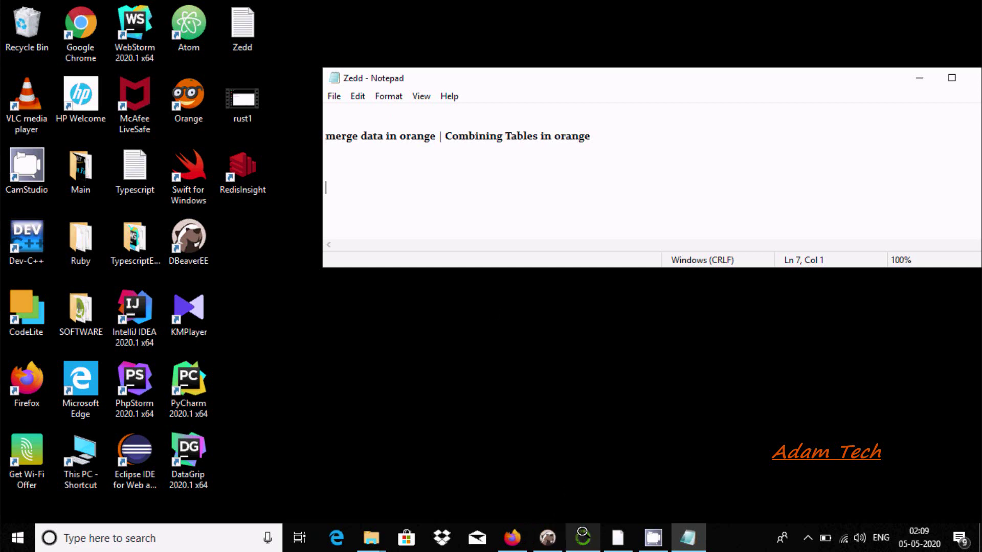
# - Place a File widget on the canvas and load File1.csv into it (2 instances, 3 features)
pyautogui.click(618, 537)
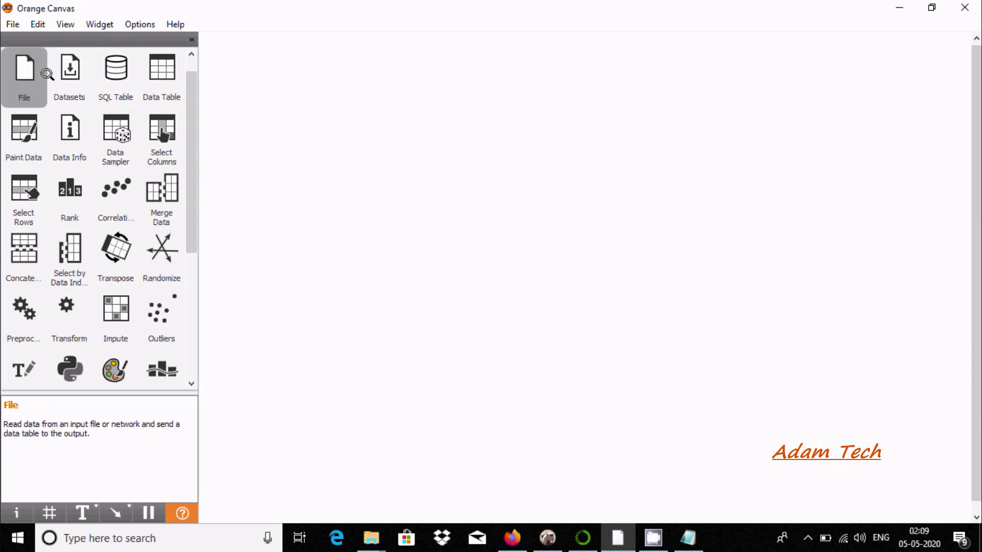
pyautogui.moveTo(220, 57); pyautogui.dragTo(268, 86)
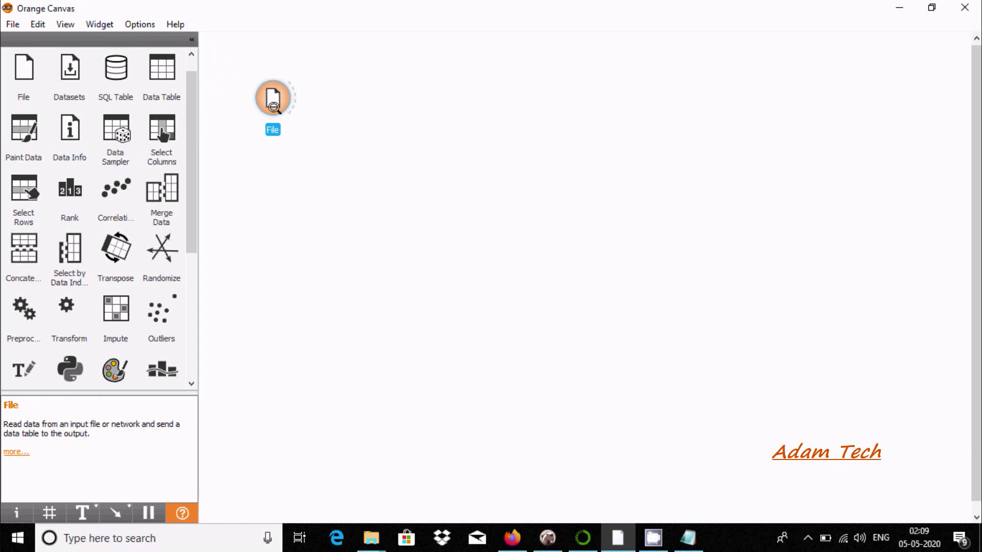
pyautogui.doubleClick(270, 88)
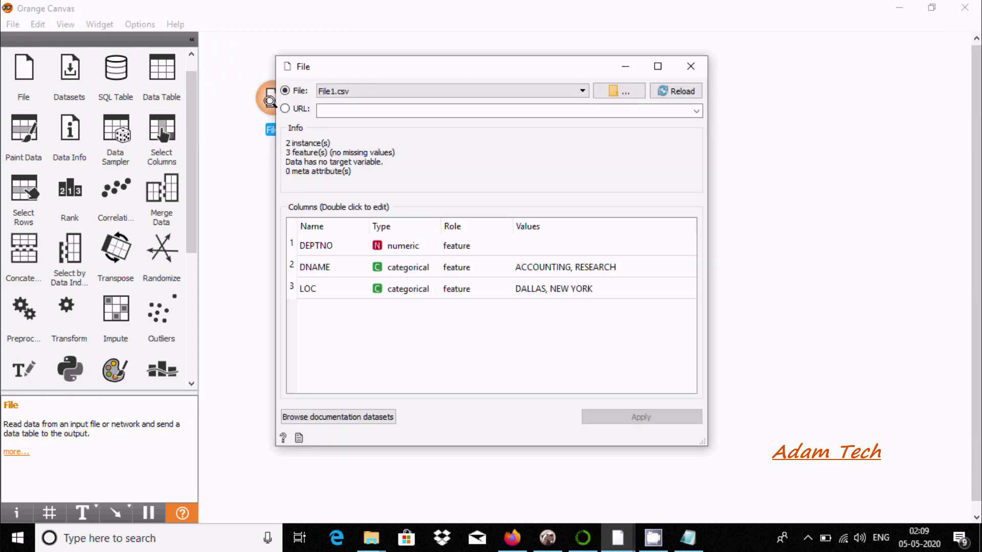
pyautogui.click(610, 89)
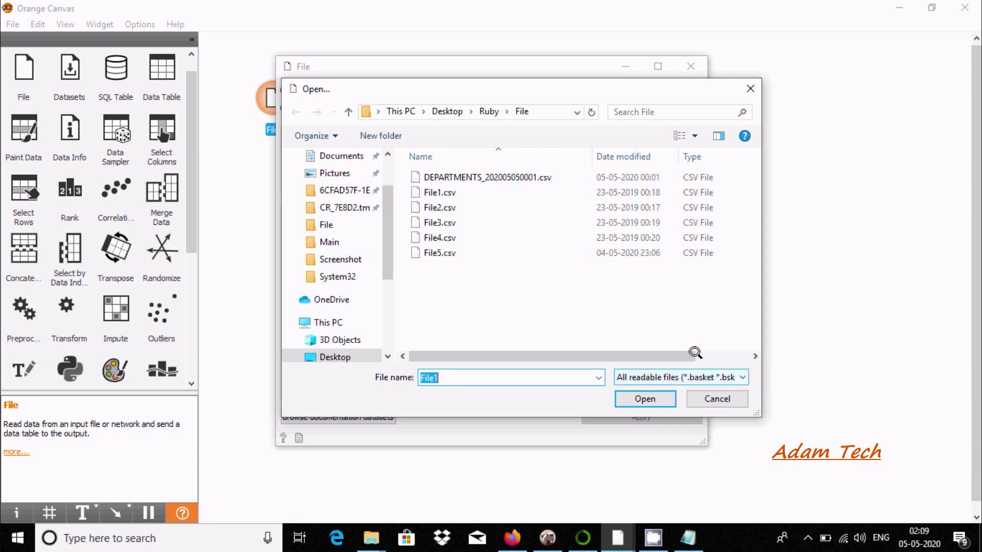
pyautogui.click(433, 191)
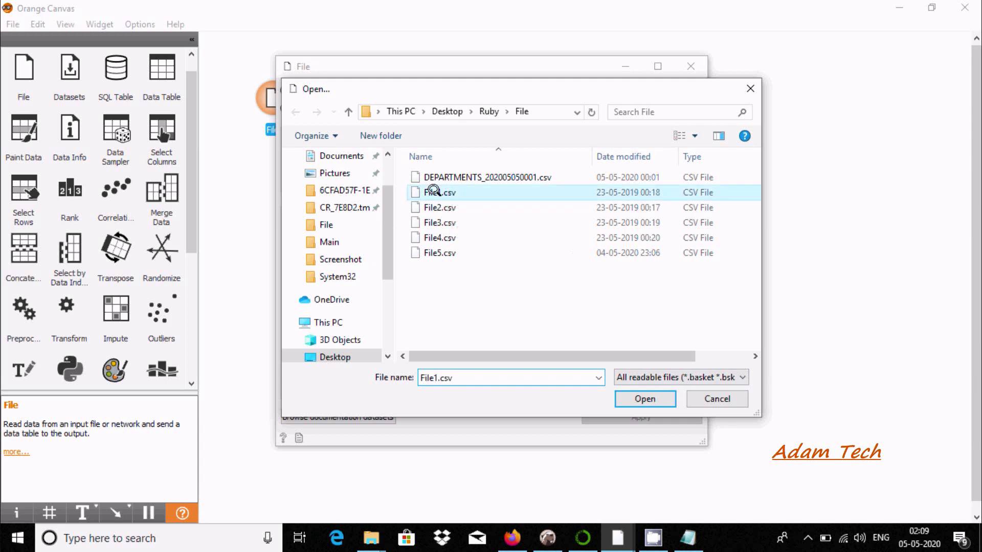
pyautogui.click(644, 397)
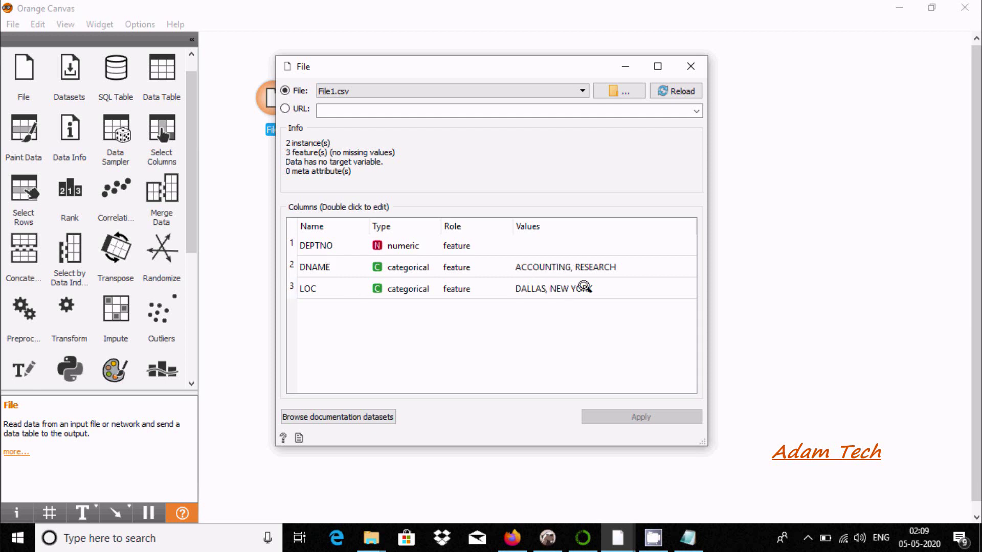
pyautogui.click(685, 66)
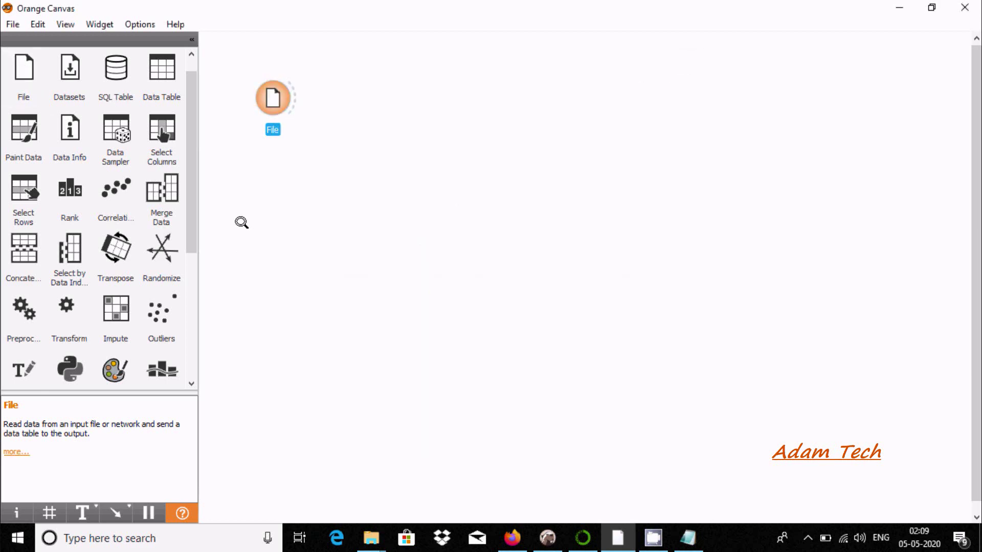
# - Add File (1) below the first File widget and load File5.csv, widening the Name column
pyautogui.moveTo(241, 222); pyautogui.dragTo(269, 226)
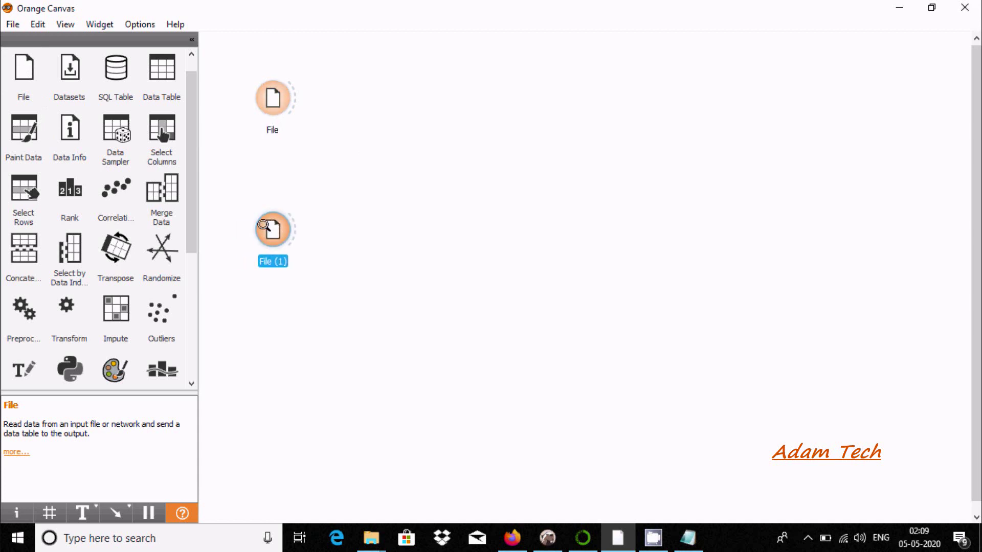
pyautogui.doubleClick(263, 225)
pyautogui.click(617, 89)
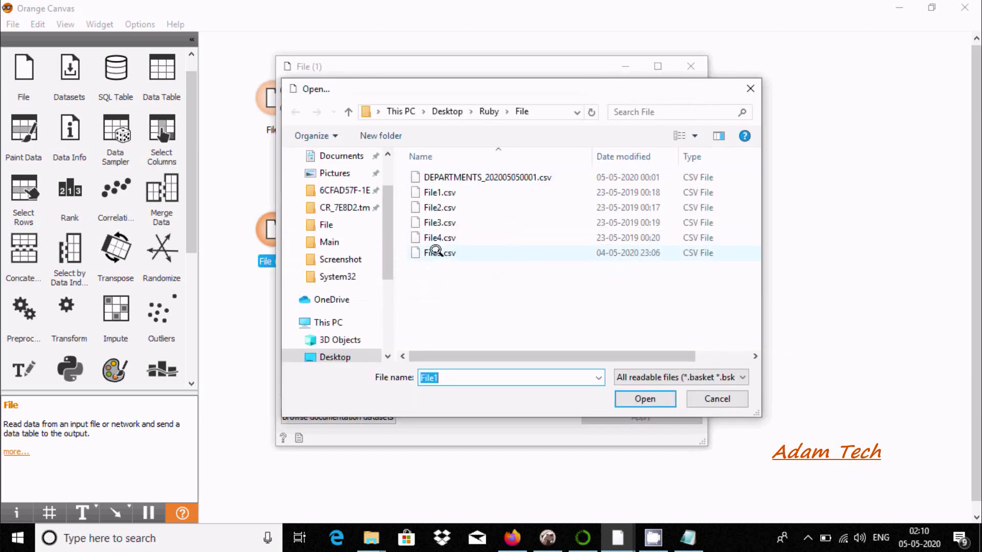
pyautogui.click(436, 250)
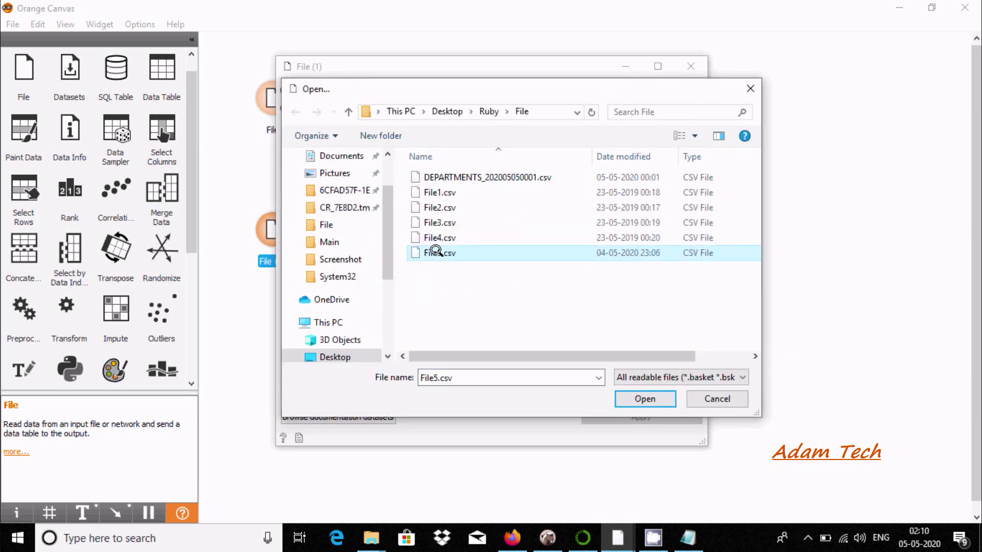
pyautogui.click(642, 399)
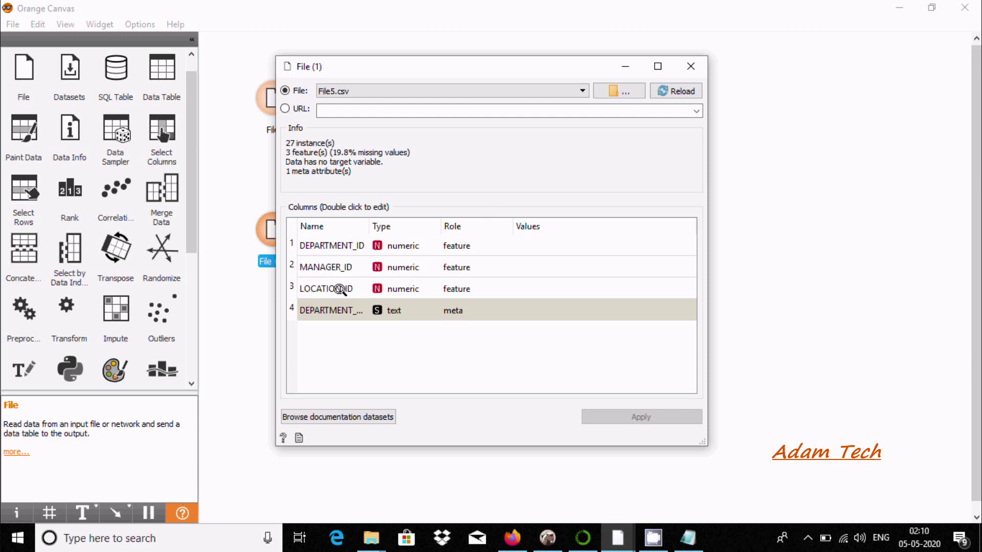
pyautogui.moveTo(369, 226); pyautogui.dragTo(406, 225)
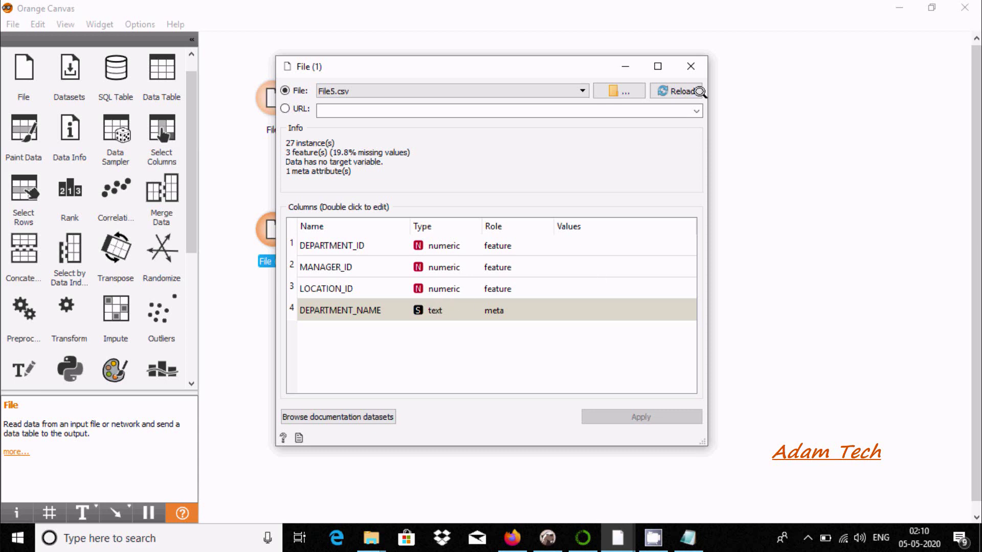
pyautogui.click(688, 66)
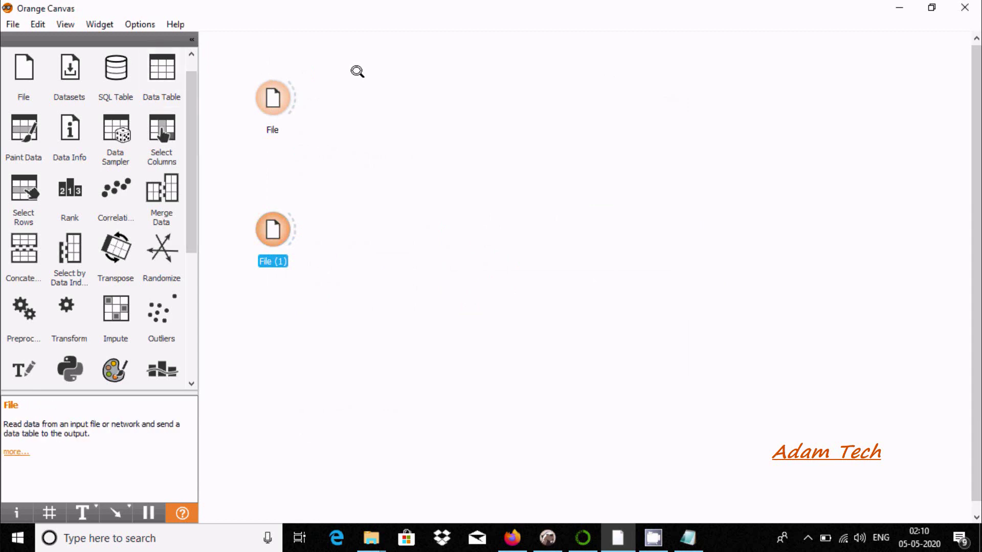
# - Link File to a new Data Table and File (1) to a new Data Table (1)
pyautogui.moveTo(358, 71); pyautogui.dragTo(365, 37)
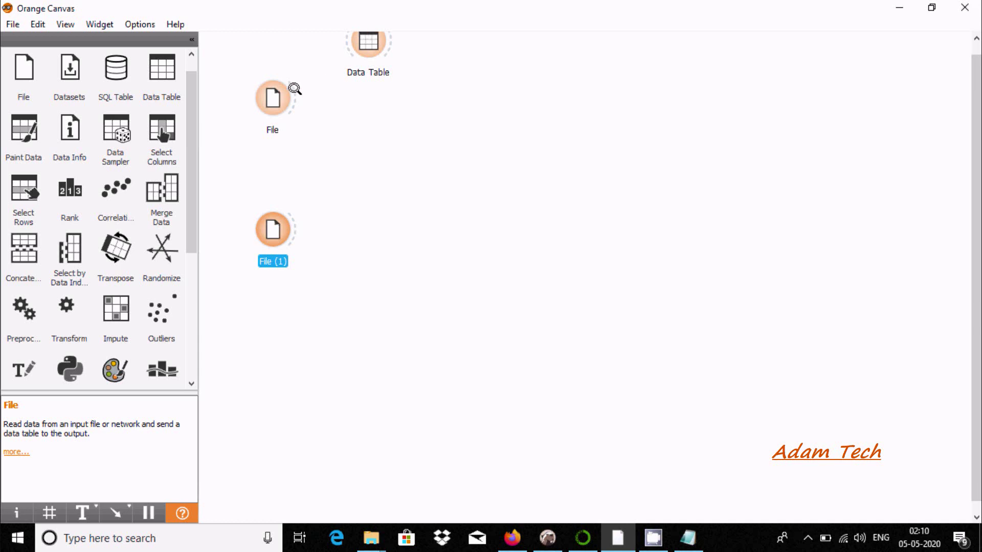
pyautogui.moveTo(294, 90); pyautogui.dragTo(359, 44)
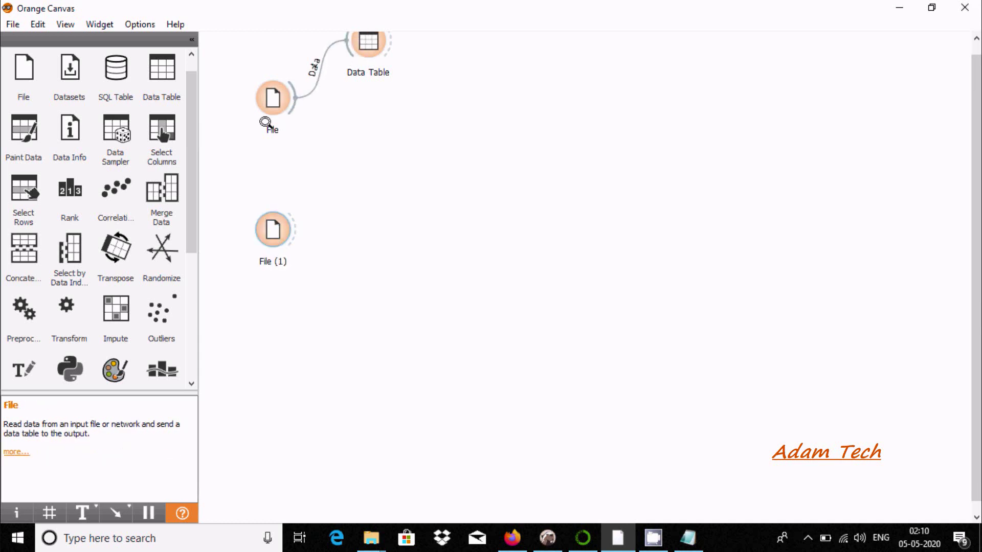
pyautogui.moveTo(282, 322); pyautogui.dragTo(282, 322)
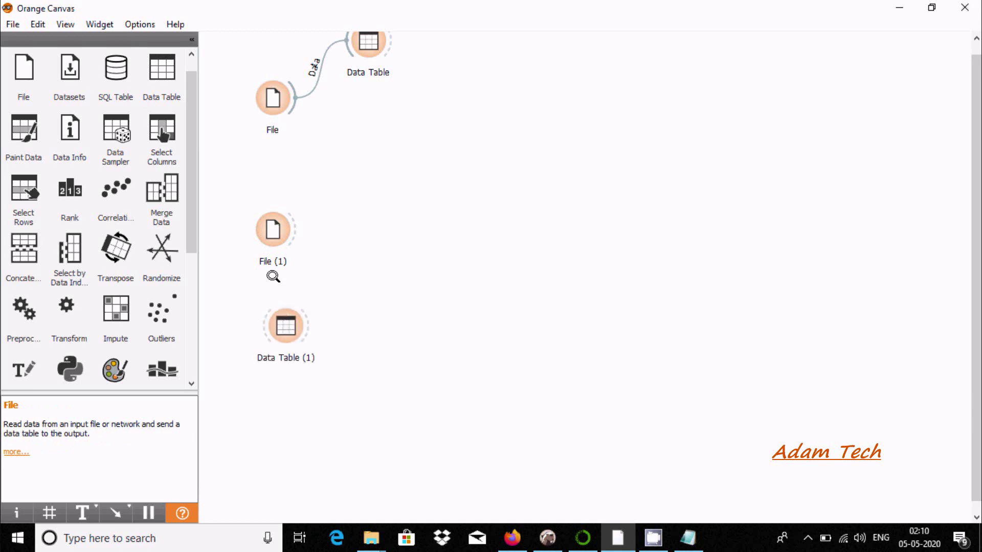
pyautogui.moveTo(290, 230); pyautogui.dragTo(284, 326)
pyautogui.doubleClick(362, 51)
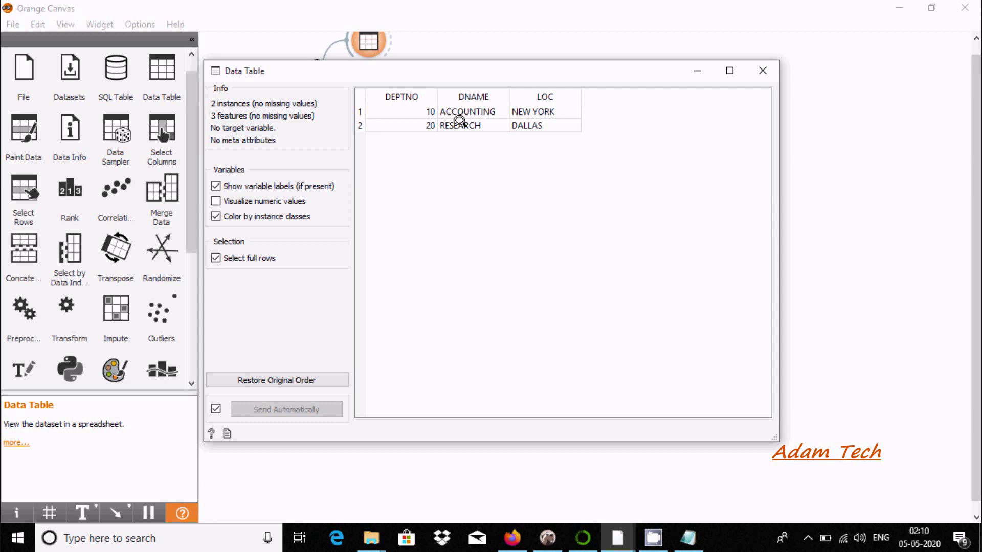
pyautogui.click(761, 69)
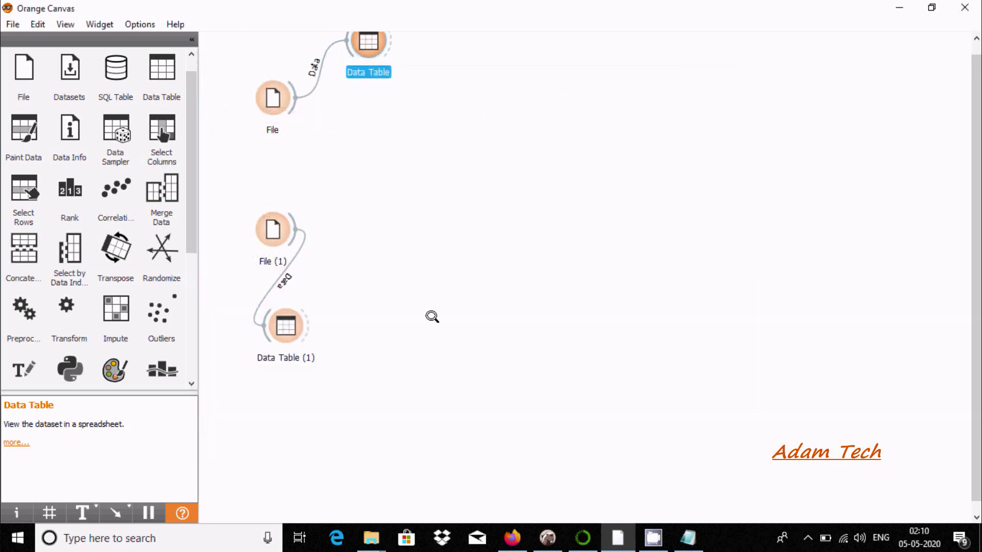
pyautogui.doubleClick(279, 335)
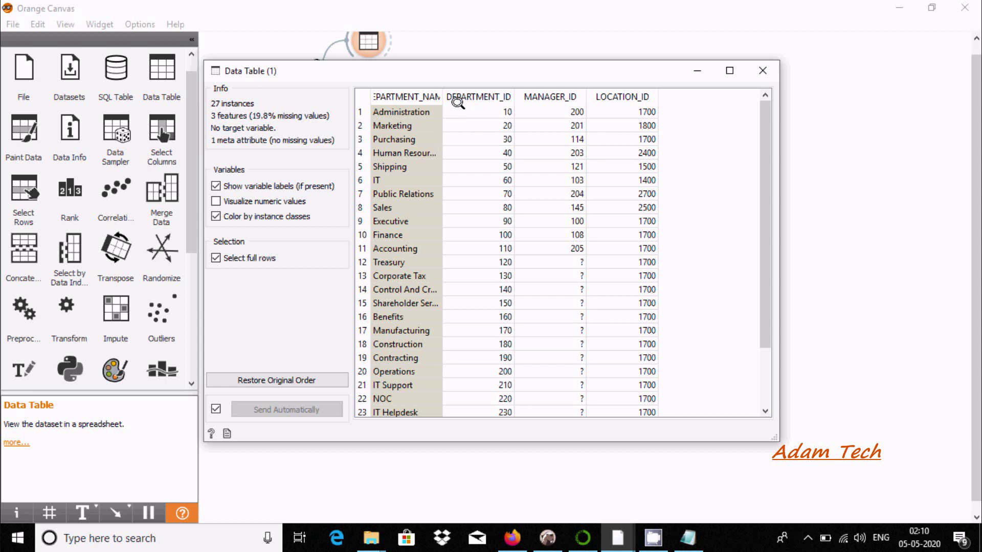
pyautogui.moveTo(442, 95); pyautogui.dragTo(470, 95)
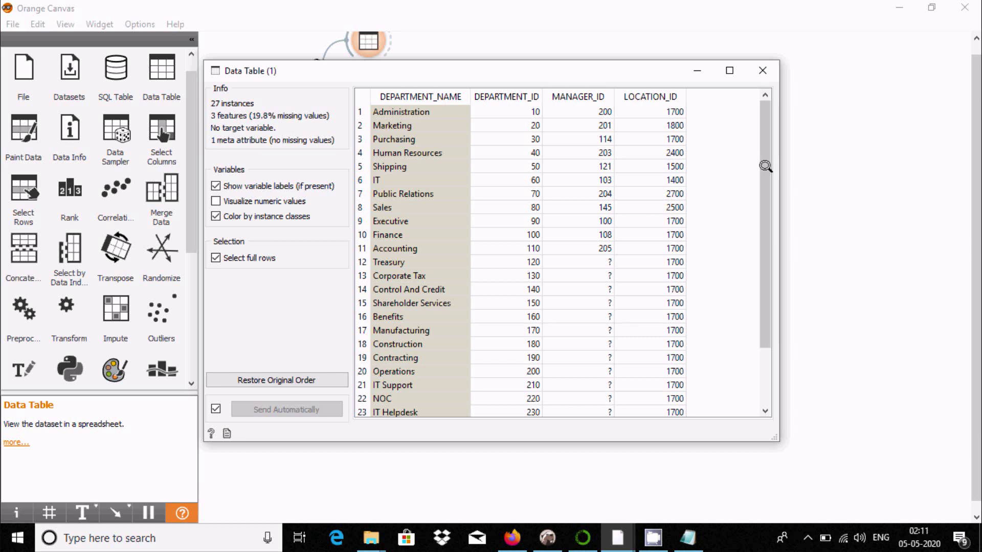
pyautogui.moveTo(765, 164); pyautogui.dragTo(757, 131)
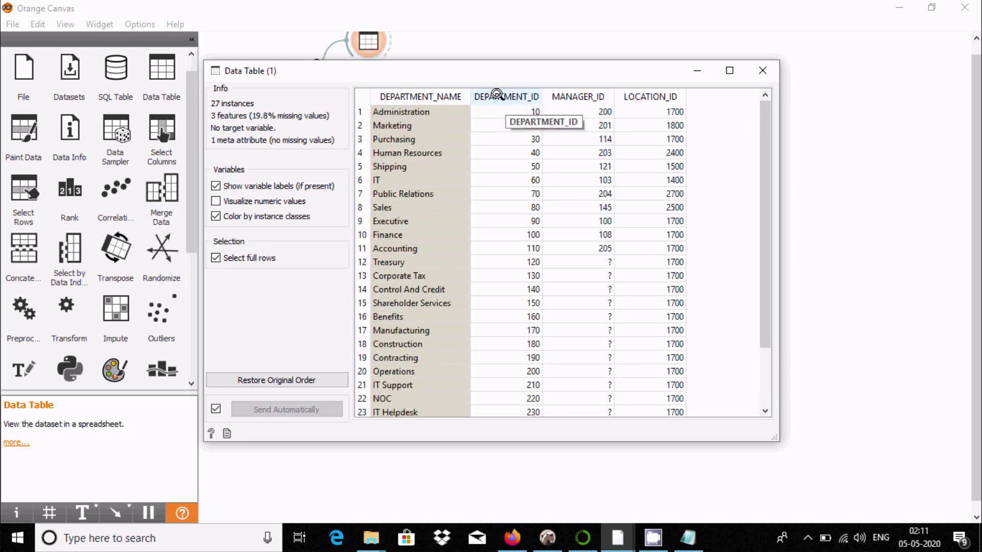
pyautogui.click(763, 70)
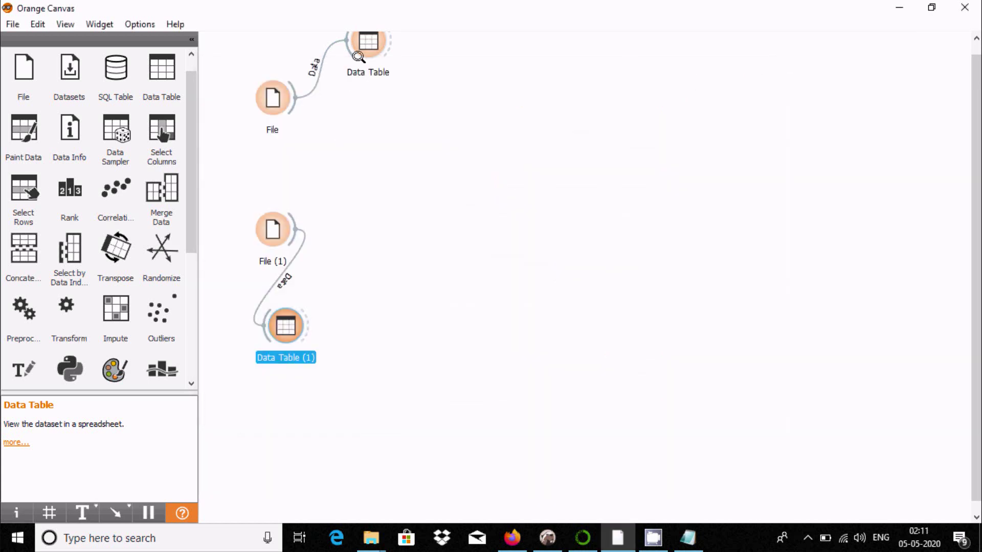
pyautogui.doubleClick(359, 55)
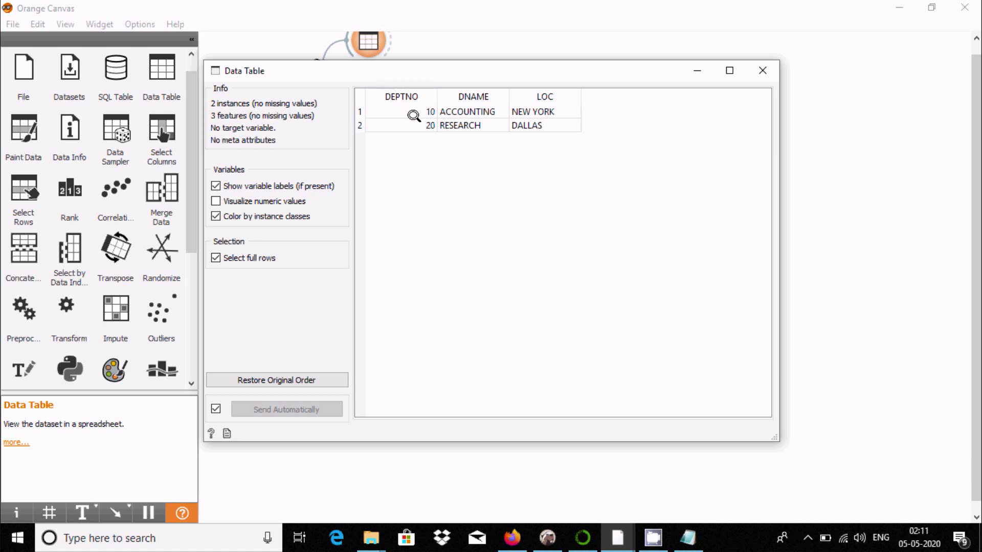
pyautogui.click(762, 70)
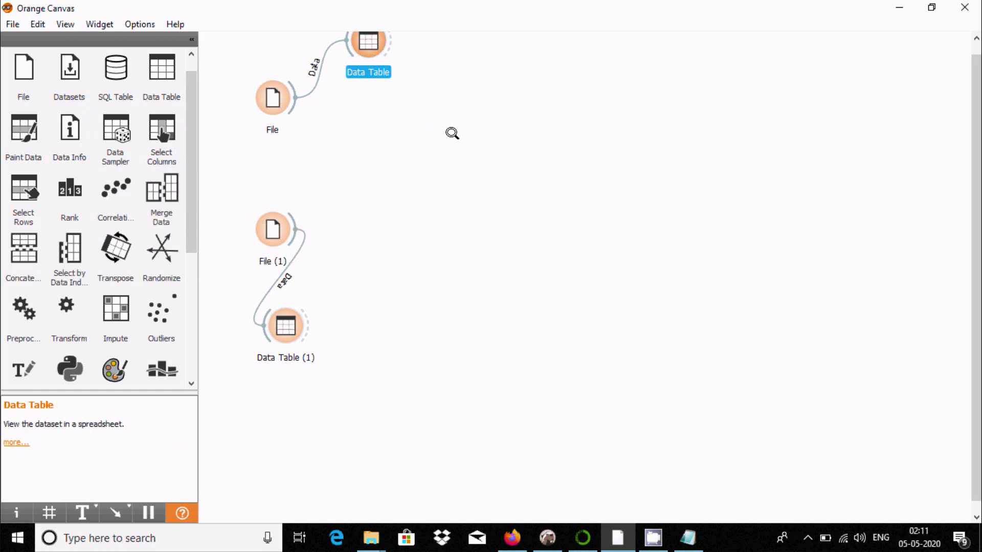
# - Add a Merge Data widget fed by File as Data and File (1) as Extra Data
pyautogui.moveTo(452, 133); pyautogui.dragTo(452, 134)
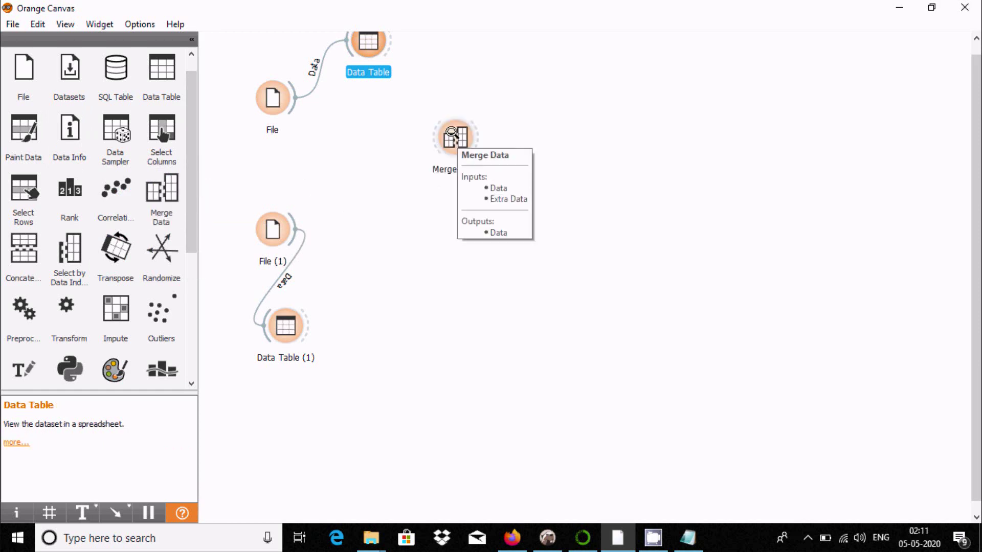
pyautogui.moveTo(293, 98); pyautogui.dragTo(438, 147)
pyautogui.click(537, 120)
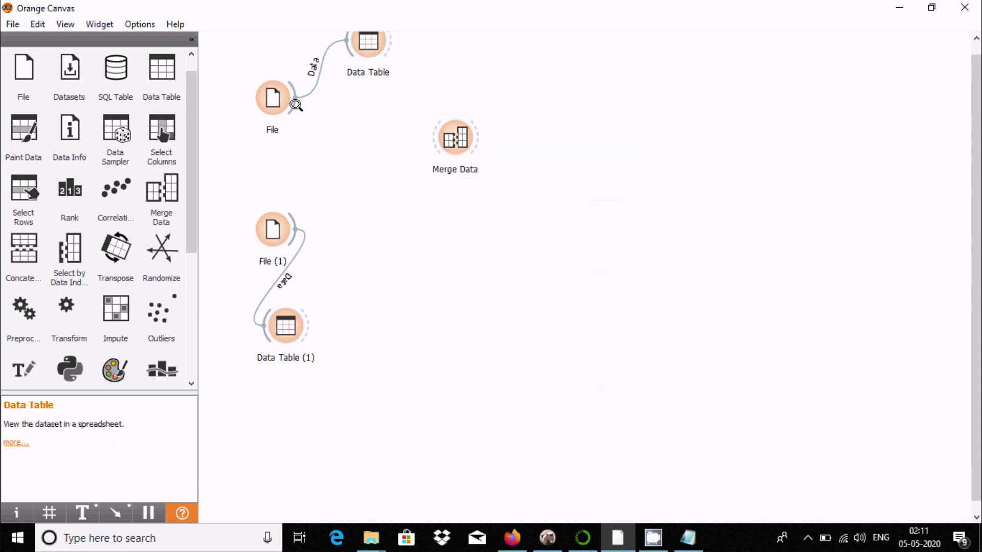
pyautogui.moveTo(297, 105); pyautogui.dragTo(433, 136)
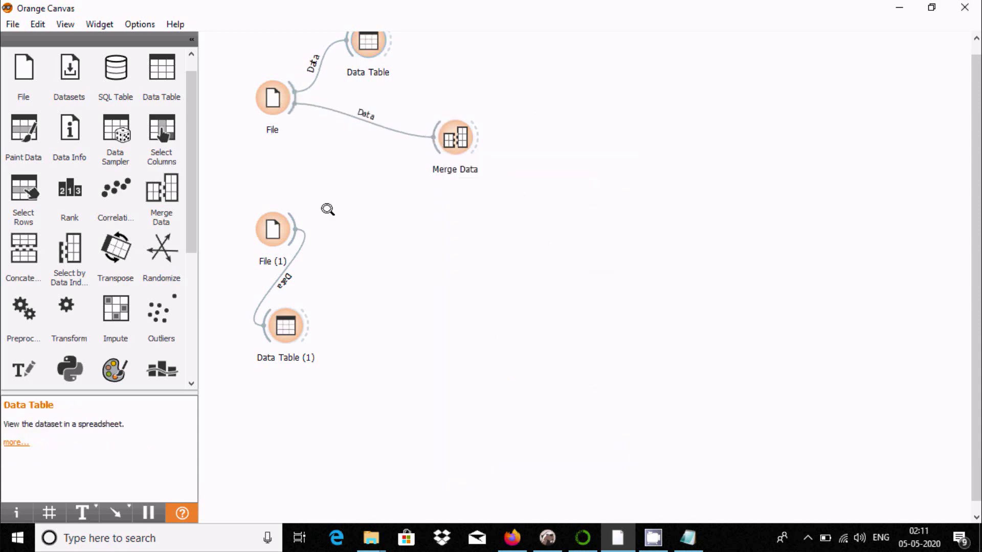
pyautogui.moveTo(295, 228); pyautogui.dragTo(427, 136)
# - Set Merge Data to match File1's DEPTNO with File5's DEPARTMENT_ID
pyautogui.doubleClick(449, 136)
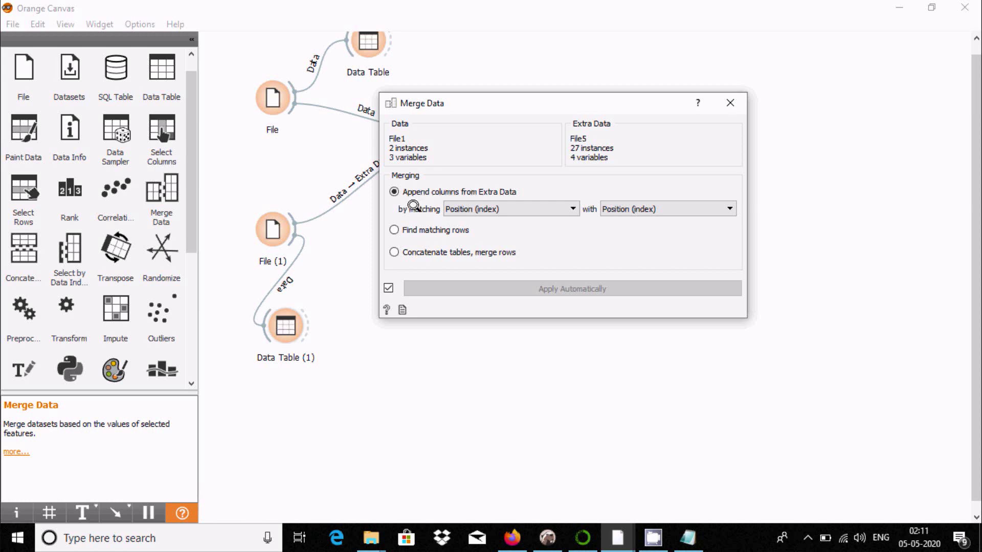
pyautogui.click(490, 204)
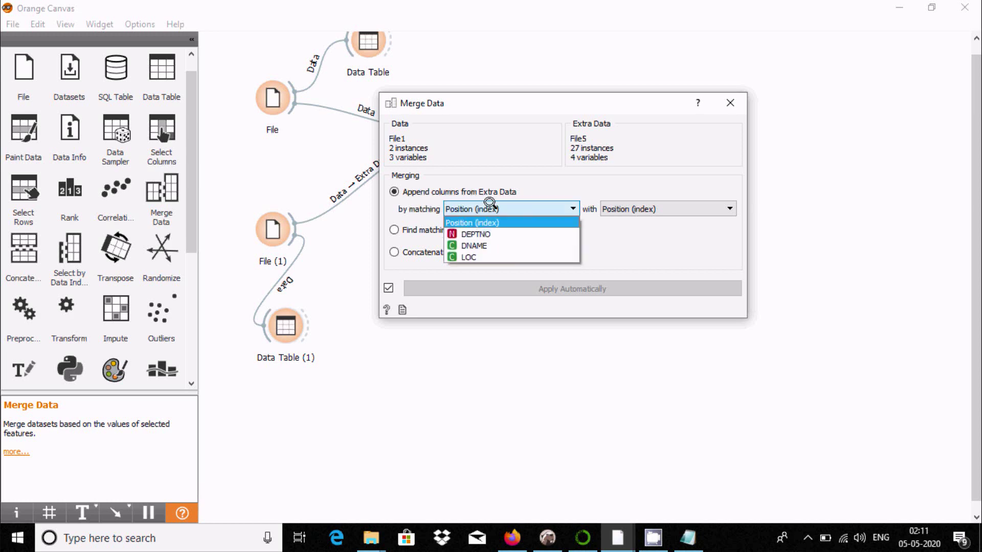
pyautogui.click(485, 234)
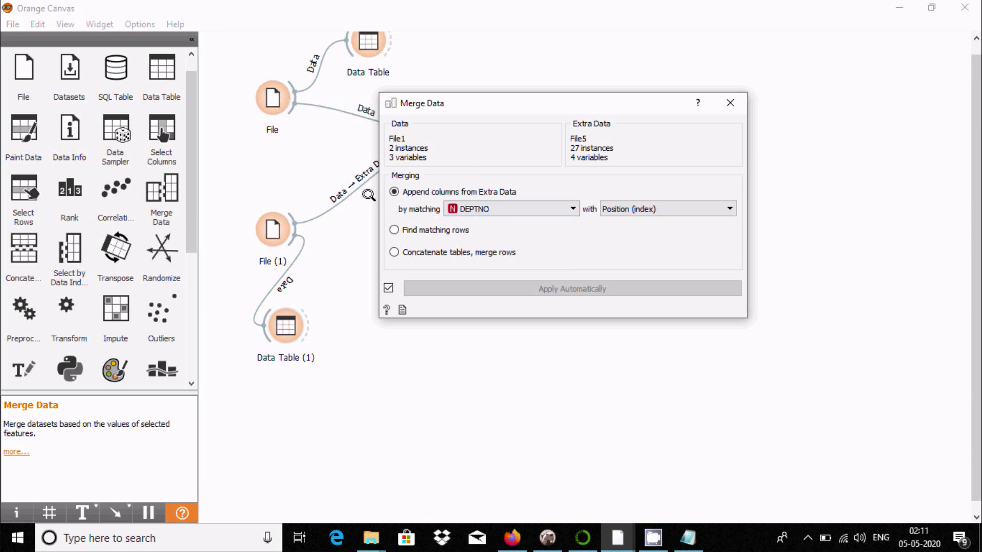
pyautogui.click(617, 211)
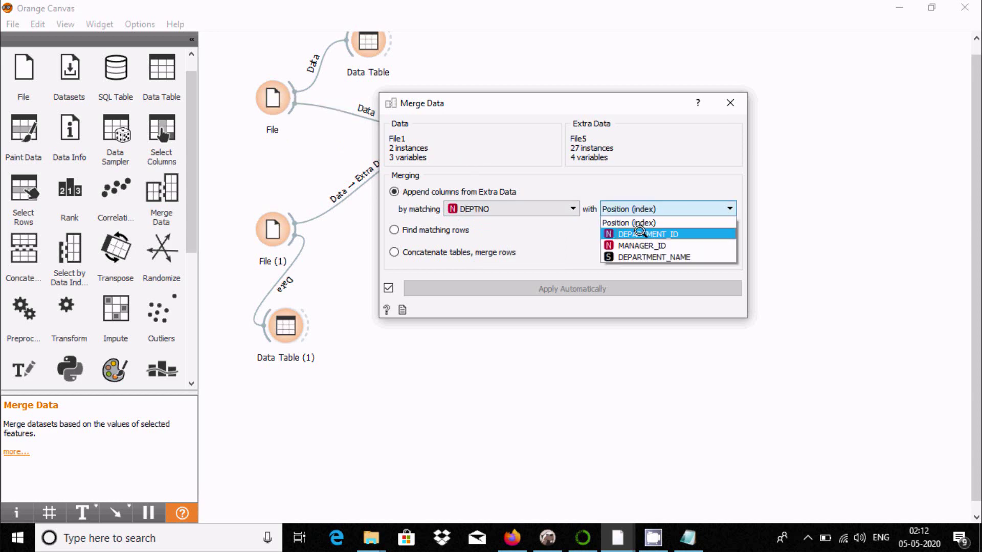
pyautogui.click(640, 234)
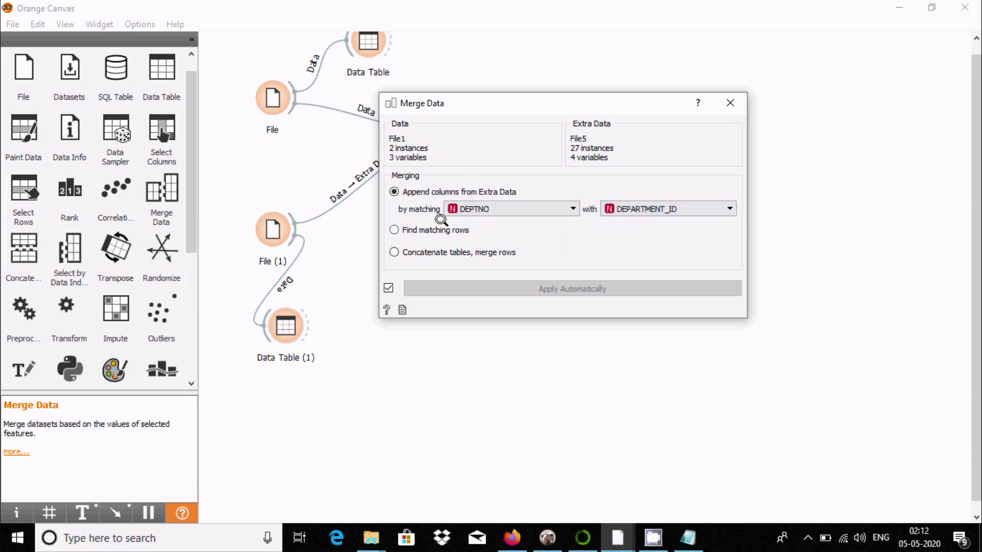
pyautogui.click(730, 103)
# - Nudge Merge Data lower and place a Data Table (2) node to its right
pyautogui.moveTo(455, 136); pyautogui.dragTo(456, 157)
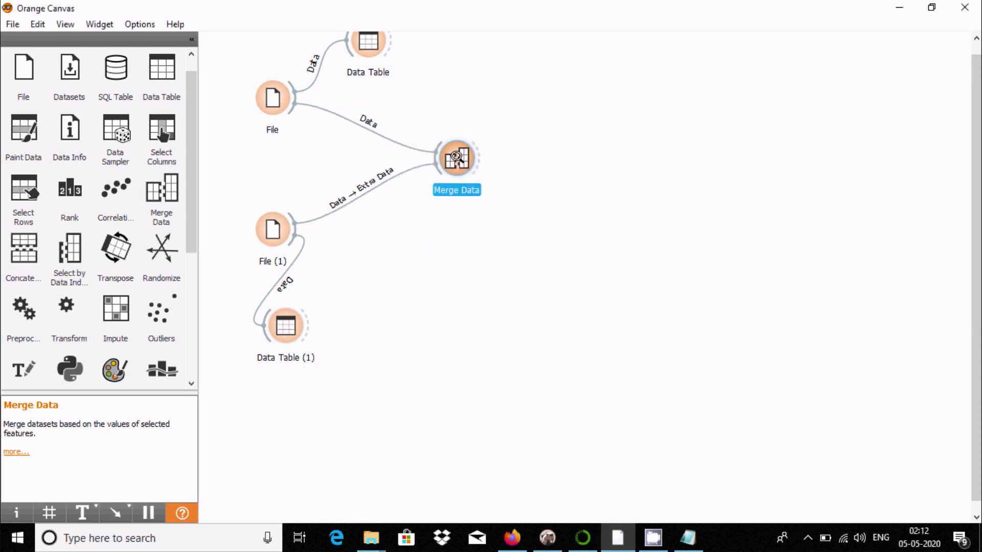
pyautogui.moveTo(166, 62); pyautogui.dragTo(653, 157)
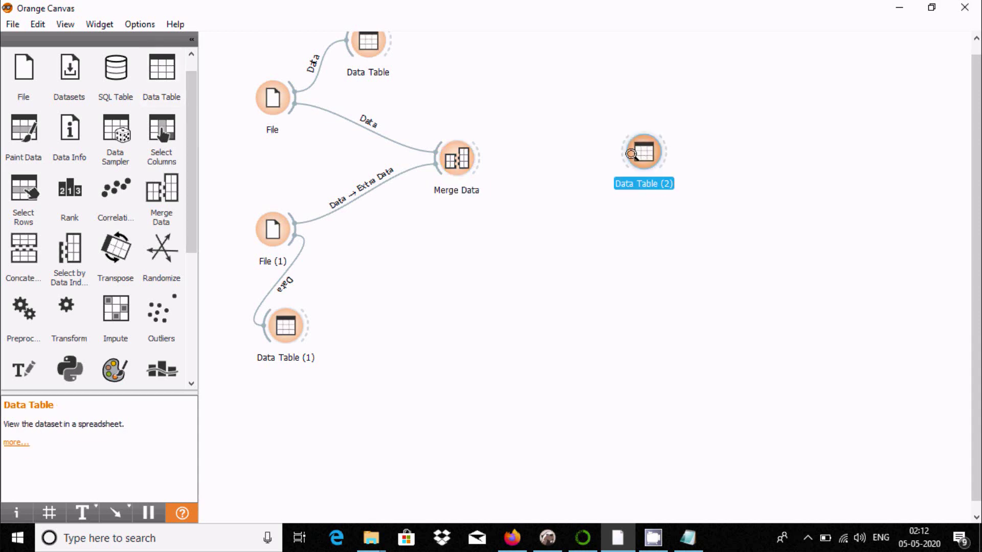
pyautogui.click(477, 152)
pyautogui.moveTo(475, 152); pyautogui.dragTo(616, 149)
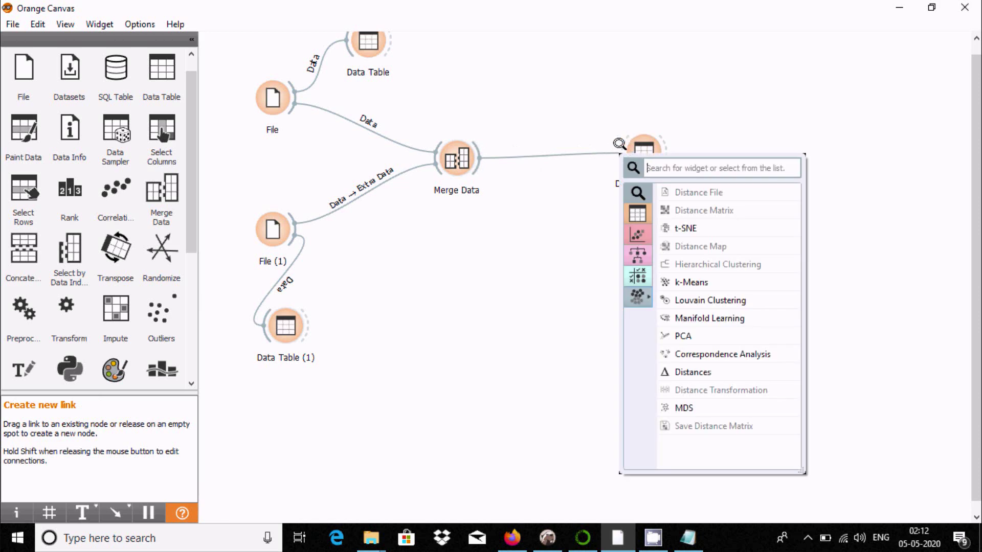
pyautogui.click(638, 143)
# - Connect Merge Data's output to Data Table (2), open it and maximize to see LOCATION_ID
pyautogui.moveTo(485, 151); pyautogui.dragTo(637, 157)
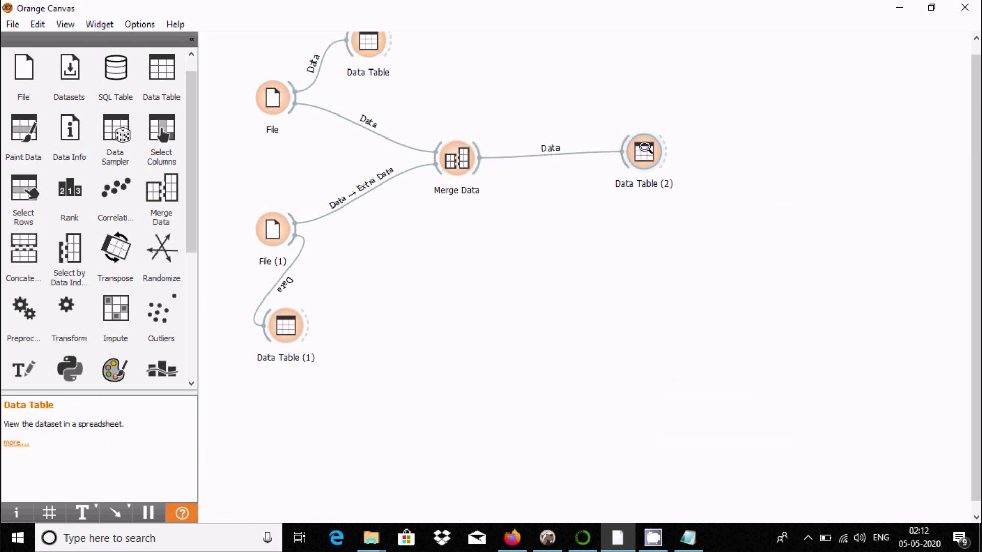
pyautogui.doubleClick(636, 150)
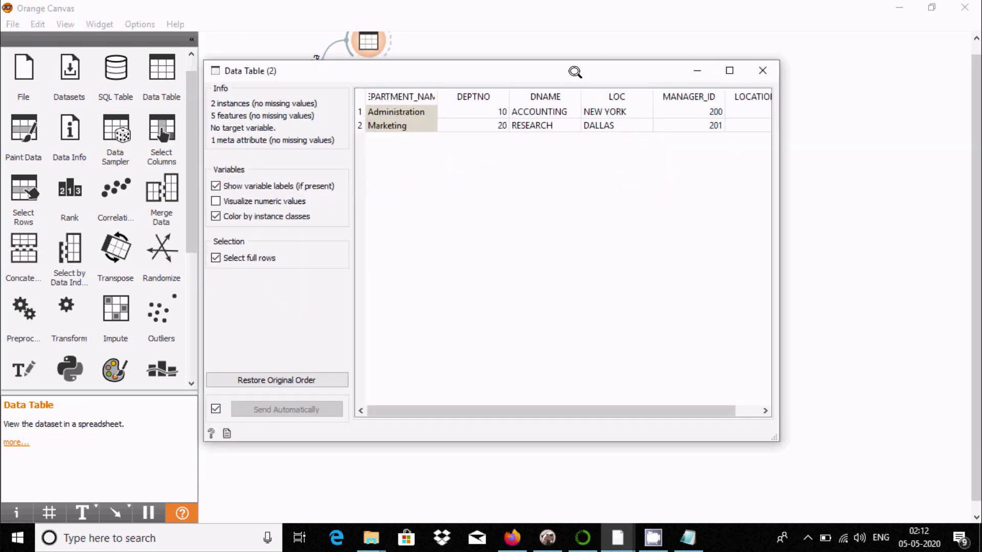
pyautogui.click(479, 102)
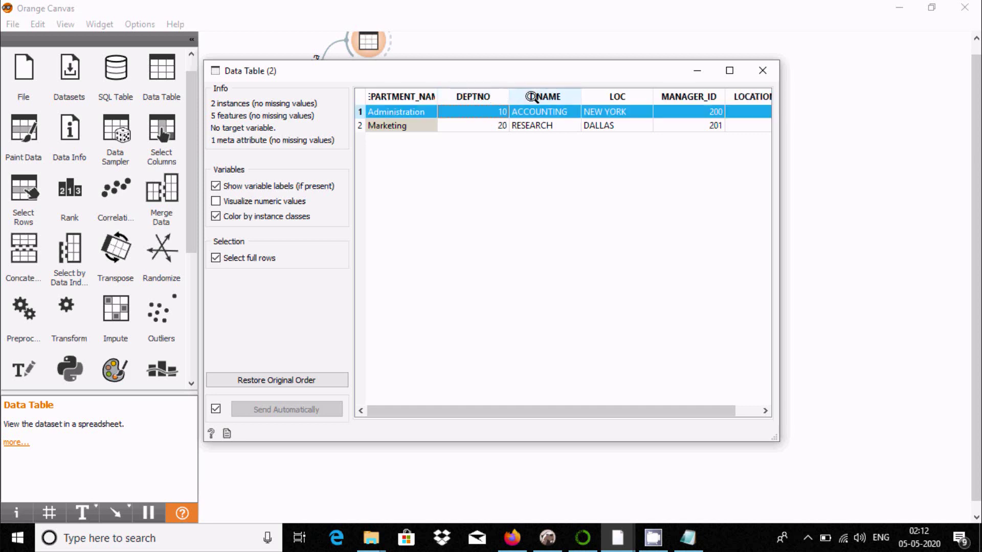
pyautogui.click(730, 70)
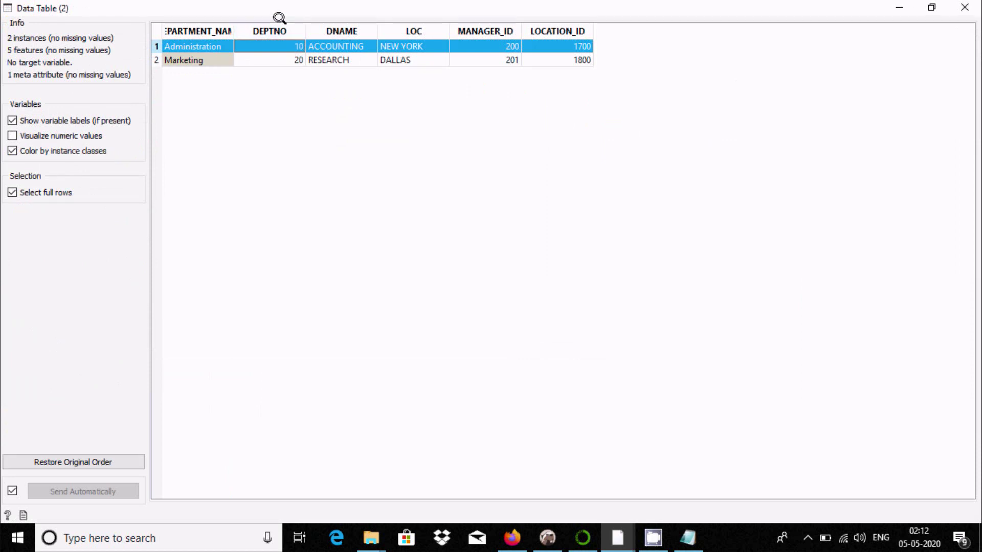
# - Restore the merged table window and reposition it to uncover the File nodes
pyautogui.click(931, 7)
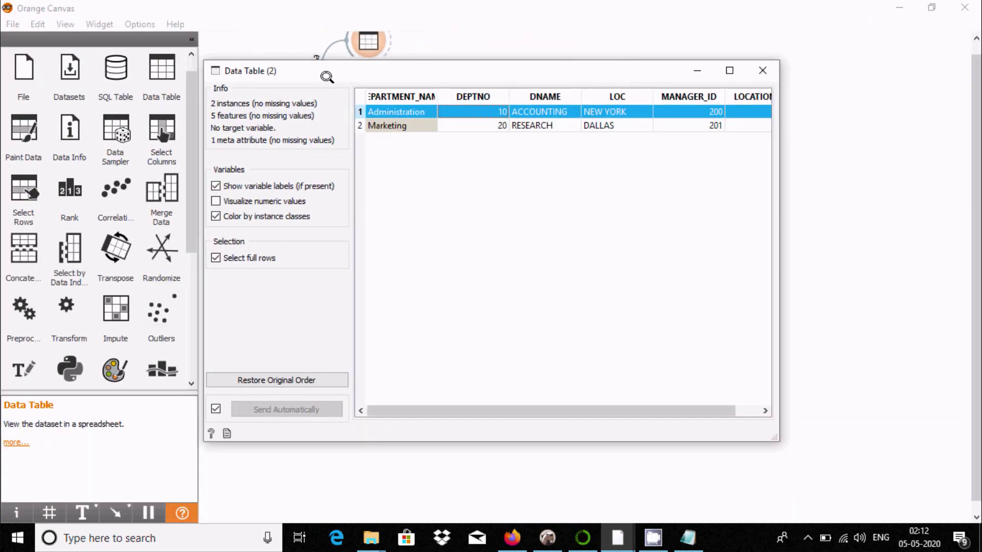
pyautogui.moveTo(352, 77); pyautogui.dragTo(434, 114)
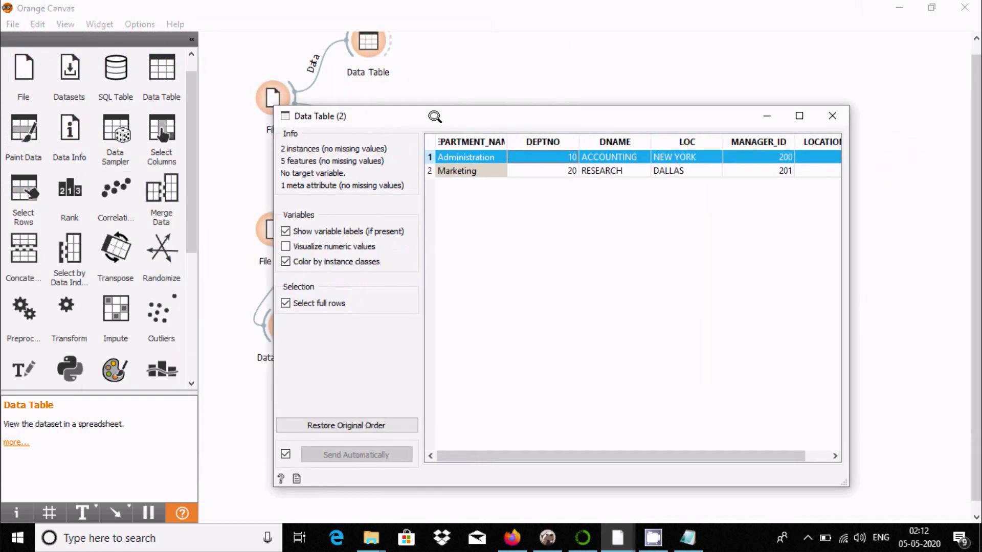
pyautogui.click(792, 113)
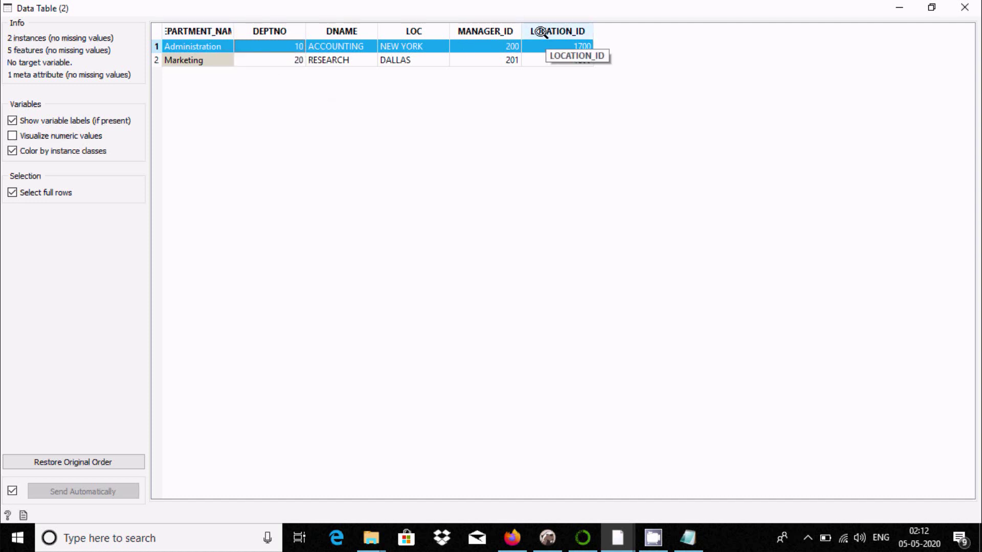
pyautogui.click(931, 7)
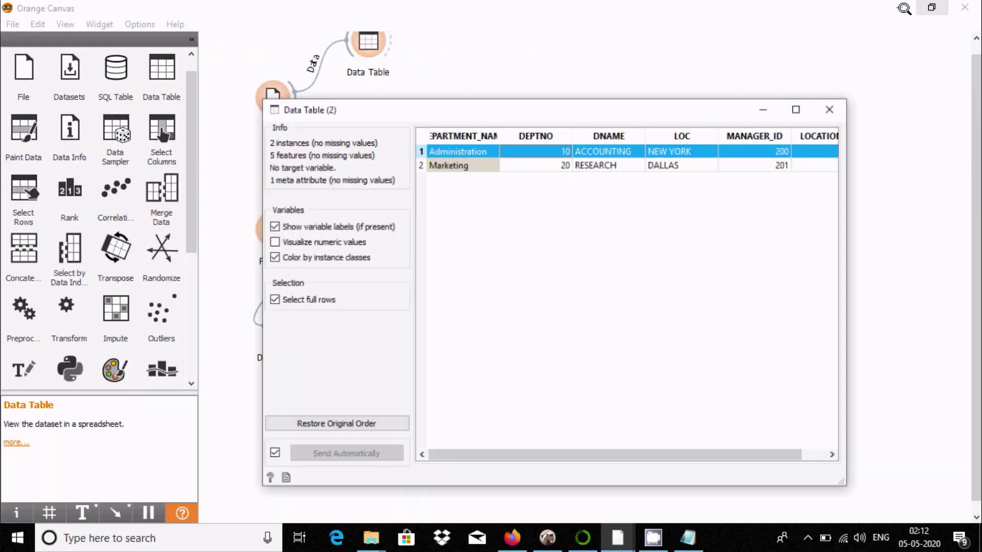
pyautogui.moveTo(568, 109); pyautogui.dragTo(716, 78)
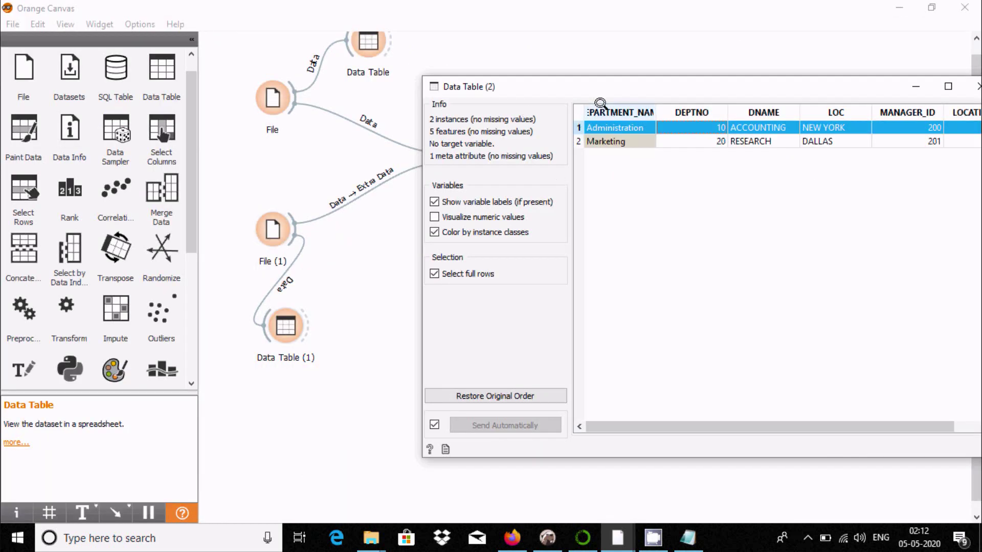
pyautogui.moveTo(595, 88); pyautogui.dragTo(443, 97)
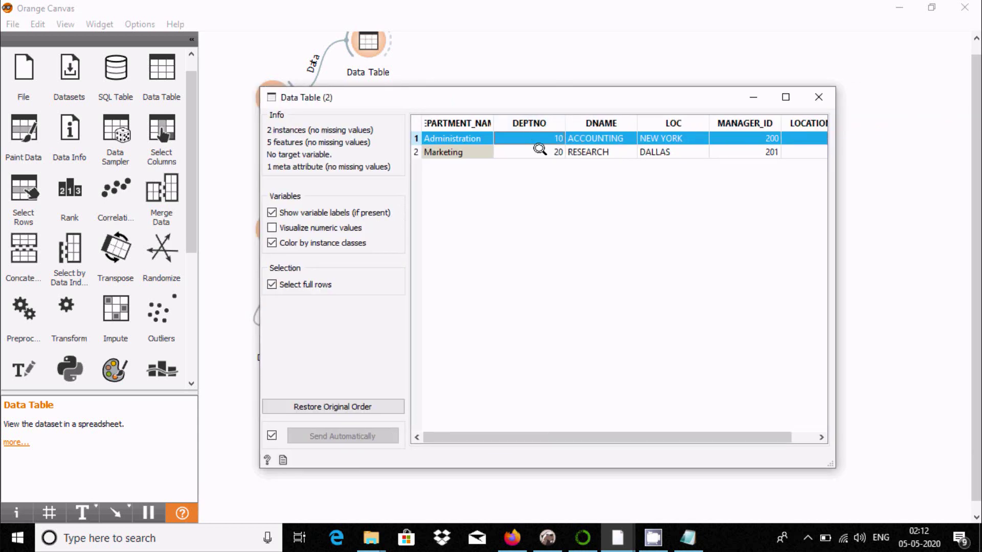
pyautogui.moveTo(458, 94); pyautogui.dragTo(605, 106)
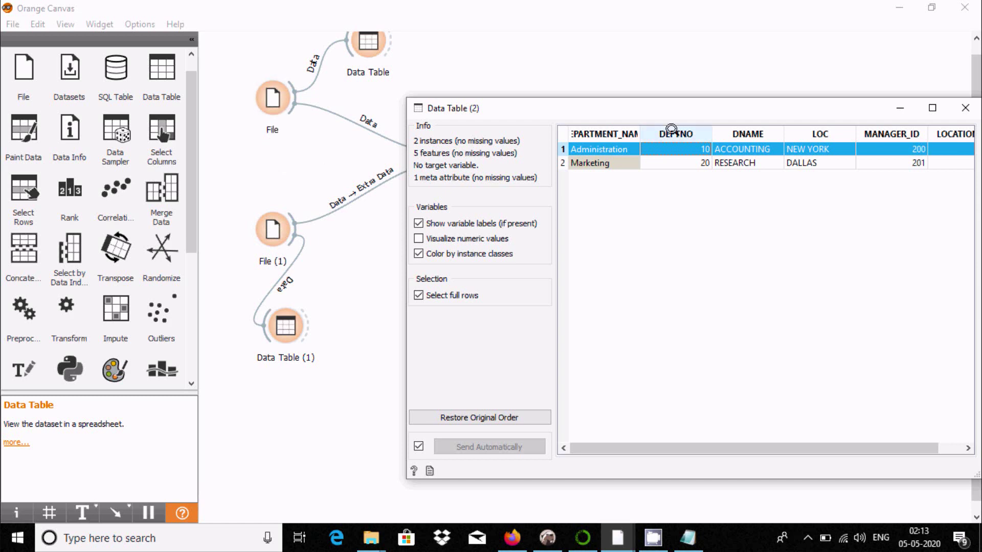
pyautogui.moveTo(674, 110); pyautogui.dragTo(564, 105)
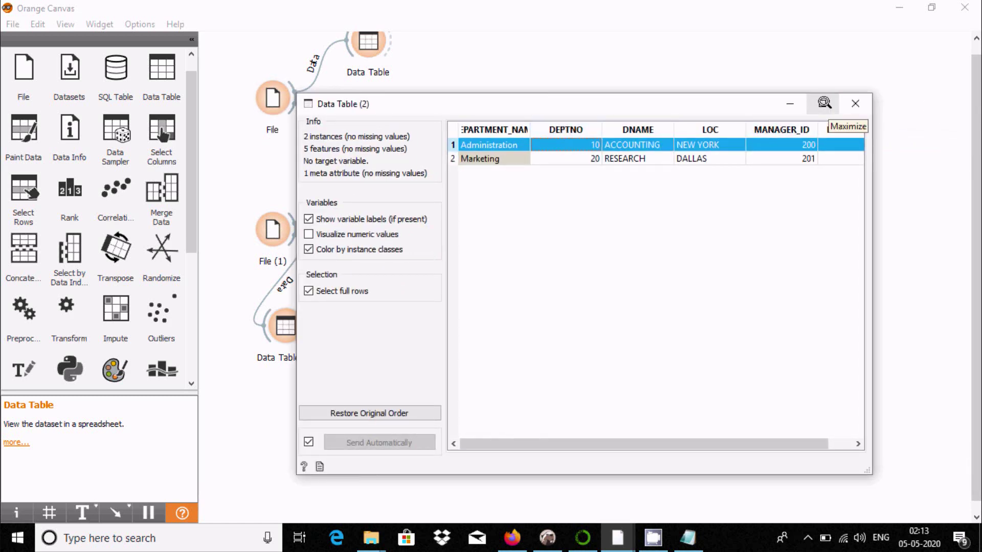
# - Switch Merge Data to Find matching rows where DEPTNO equals DEPARTMENT_ID
pyautogui.click(855, 103)
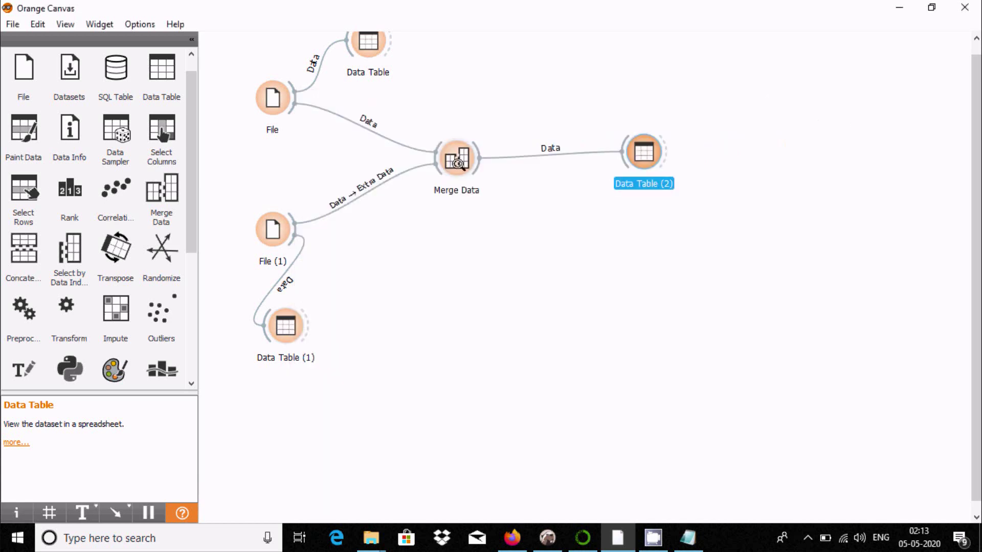
pyautogui.click(446, 152)
pyautogui.doubleClick(446, 152)
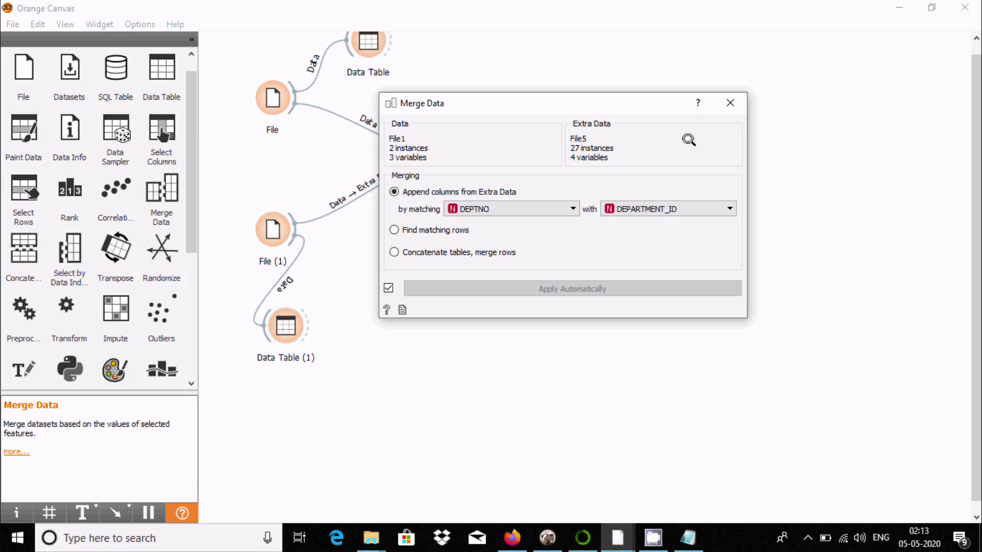
pyautogui.click(420, 227)
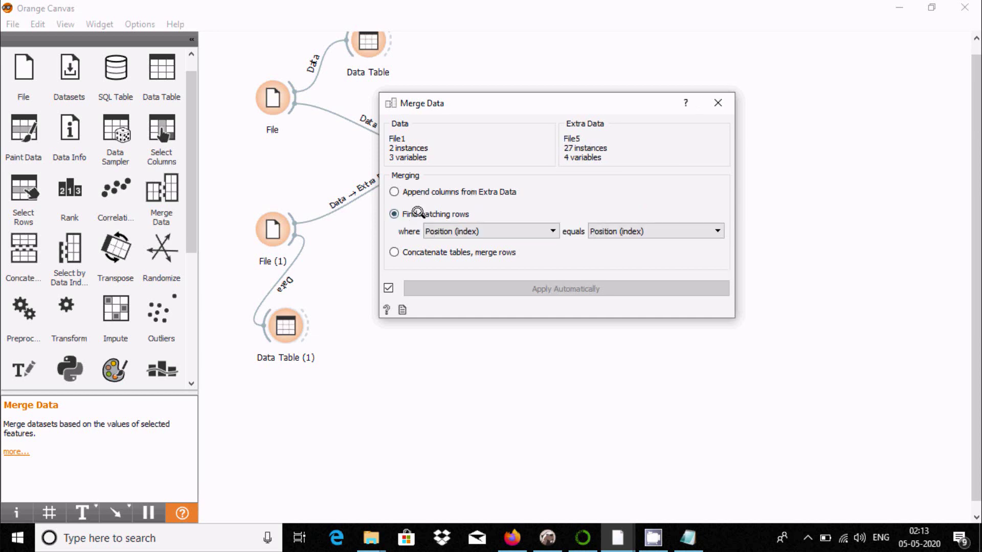
pyautogui.click(489, 230)
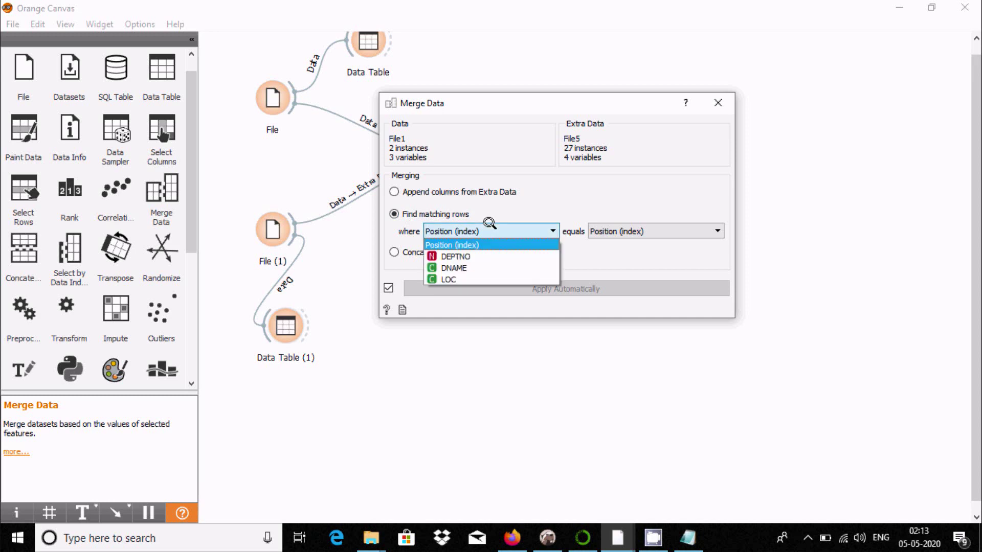
pyautogui.click(476, 256)
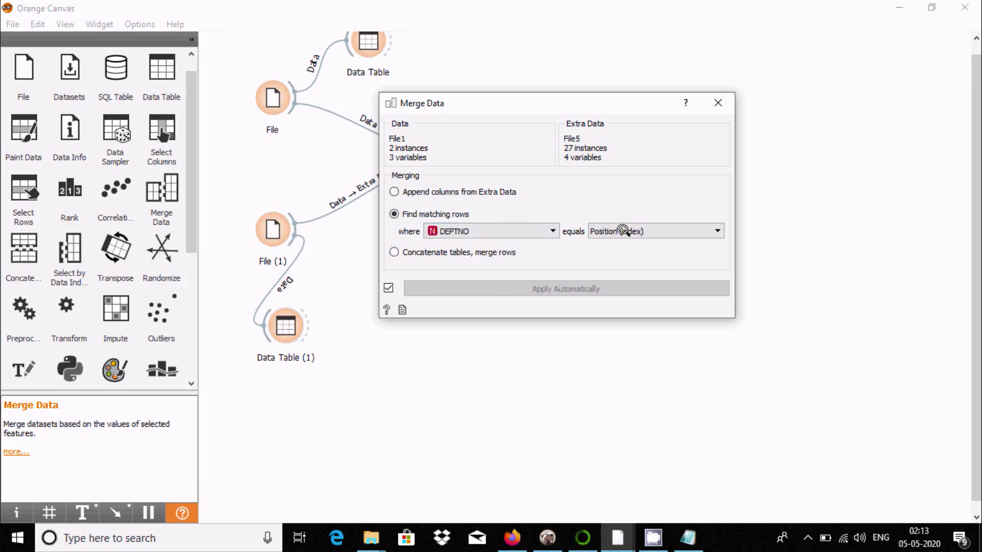
pyautogui.click(634, 226)
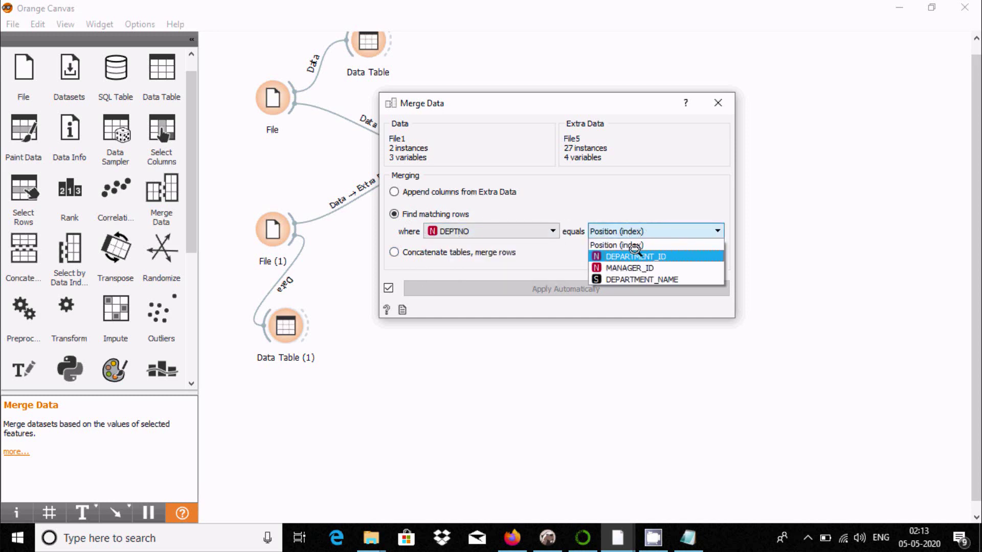
pyautogui.click(635, 254)
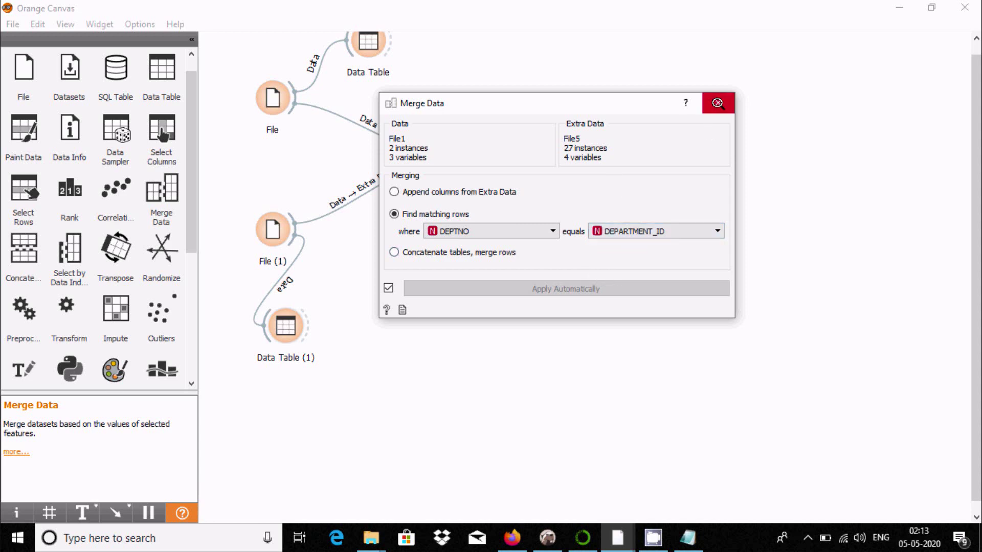
pyautogui.click(718, 102)
# - Check the two-row result in Data Table (2), then reopen the Merge Data settings
pyautogui.click(637, 148)
pyautogui.doubleClick(637, 148)
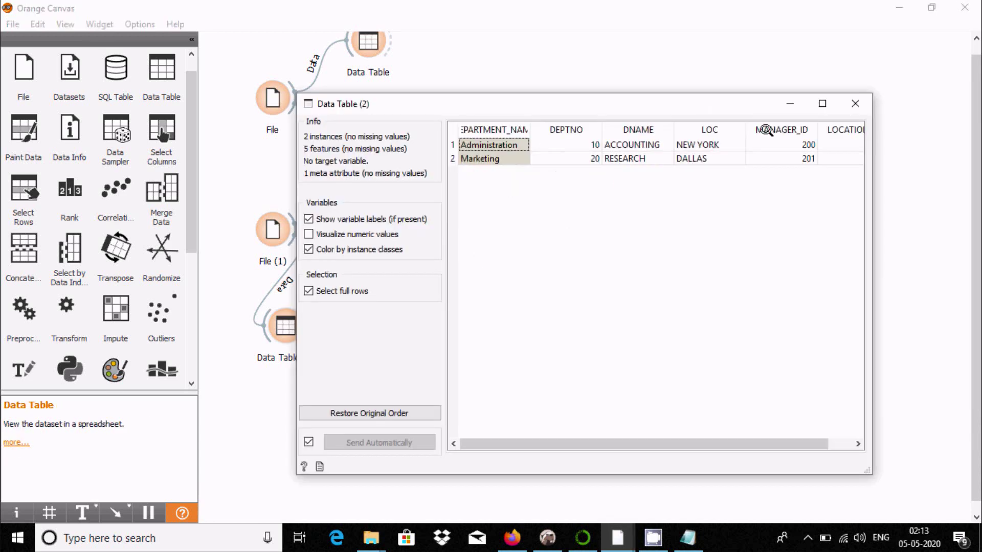
pyautogui.click(814, 100)
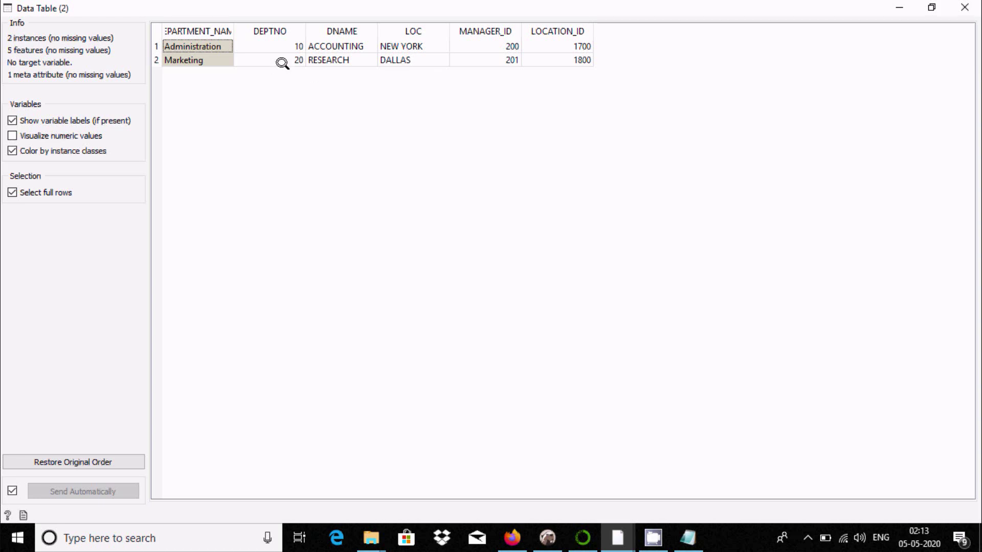
pyautogui.click(965, 7)
pyautogui.doubleClick(453, 153)
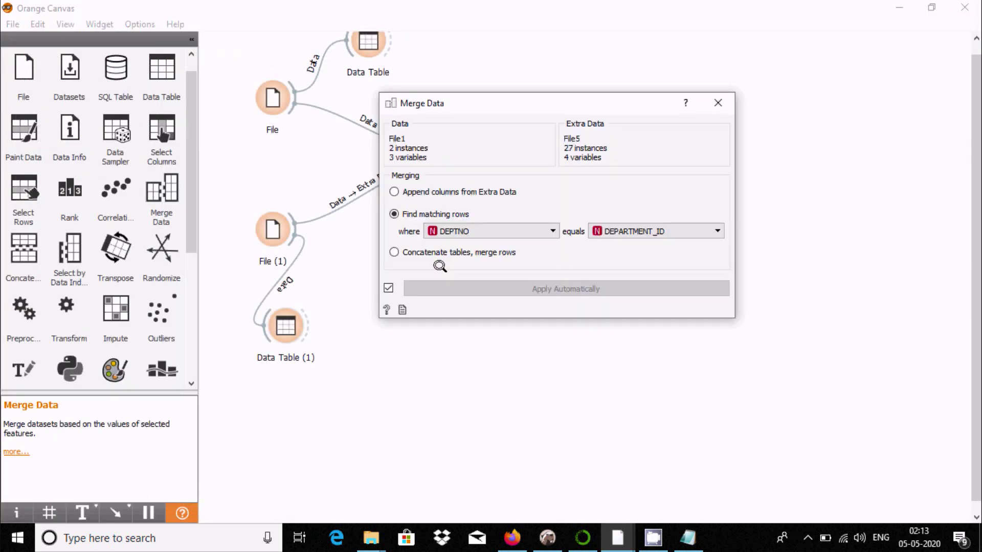
# - Switch Merge Data to Concatenate tables, merging rows where DEPTNO equals DEPARTMENT_ID
pyautogui.click(415, 252)
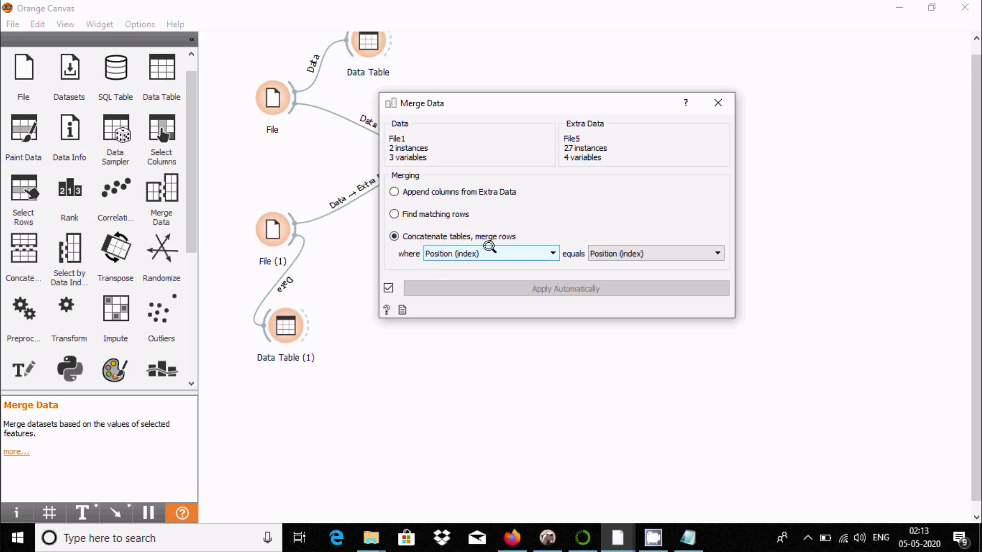
pyautogui.click(490, 250)
pyautogui.click(460, 276)
pyautogui.click(604, 248)
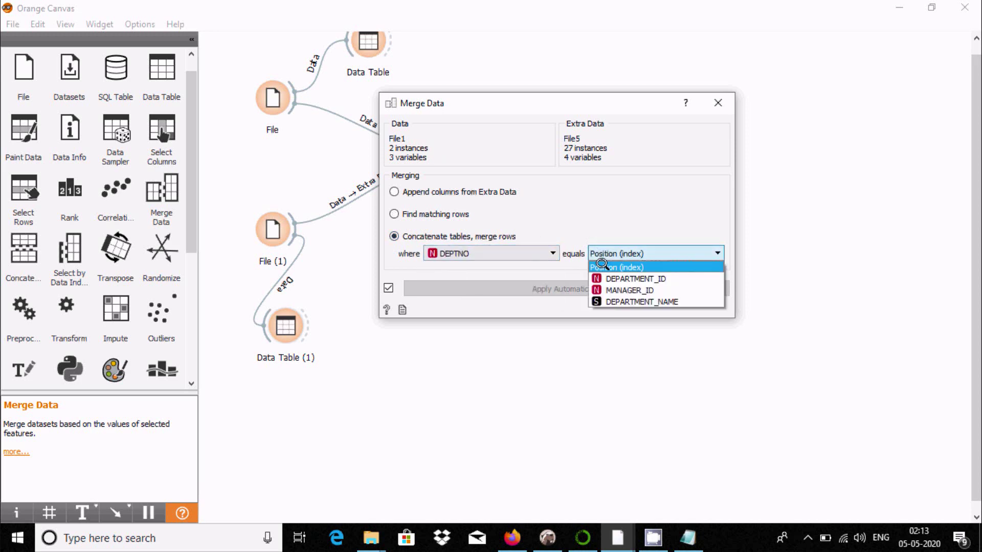
pyautogui.click(600, 276)
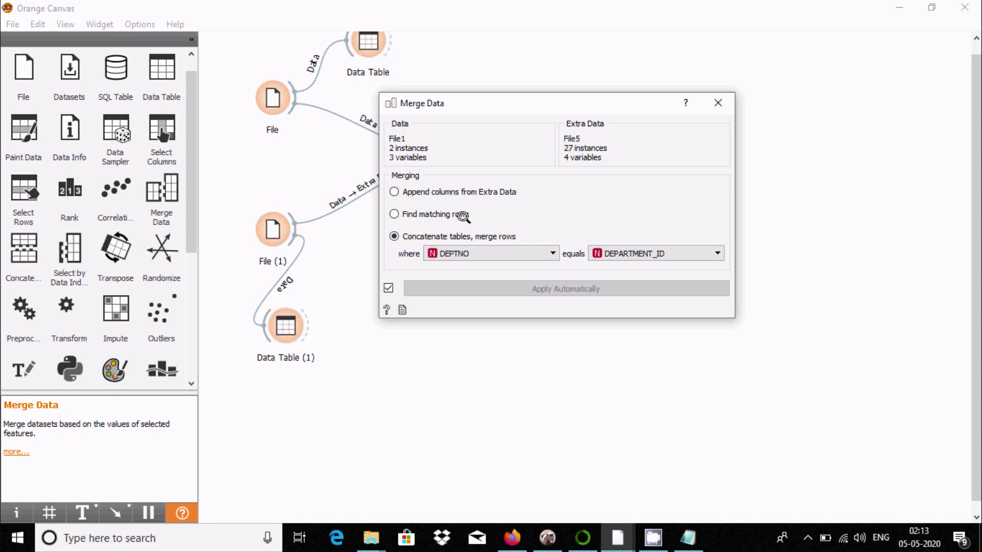
pyautogui.click(718, 103)
# - Open Data Table (2) full screen and select rows 3–27, Purchasing through Payroll
pyautogui.doubleClick(639, 151)
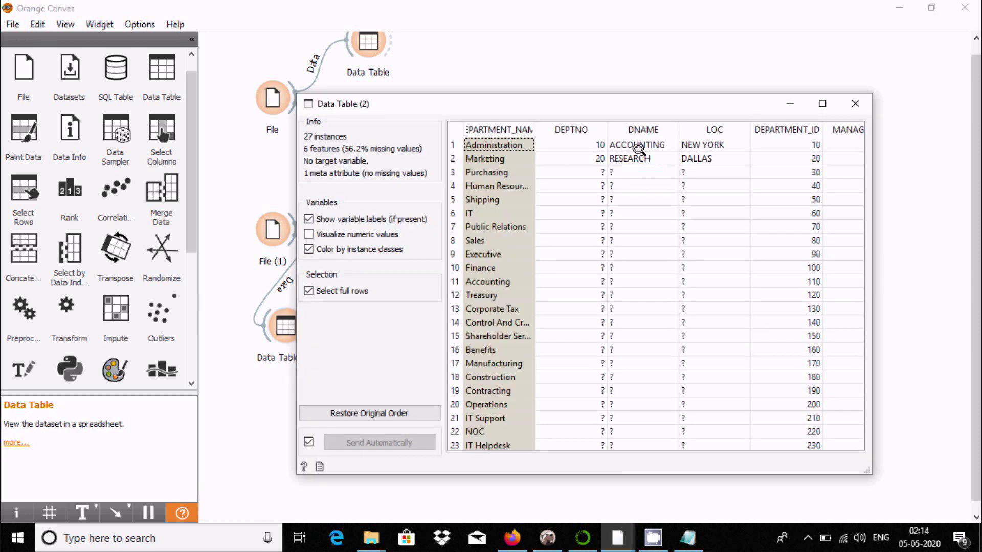
pyautogui.click(814, 106)
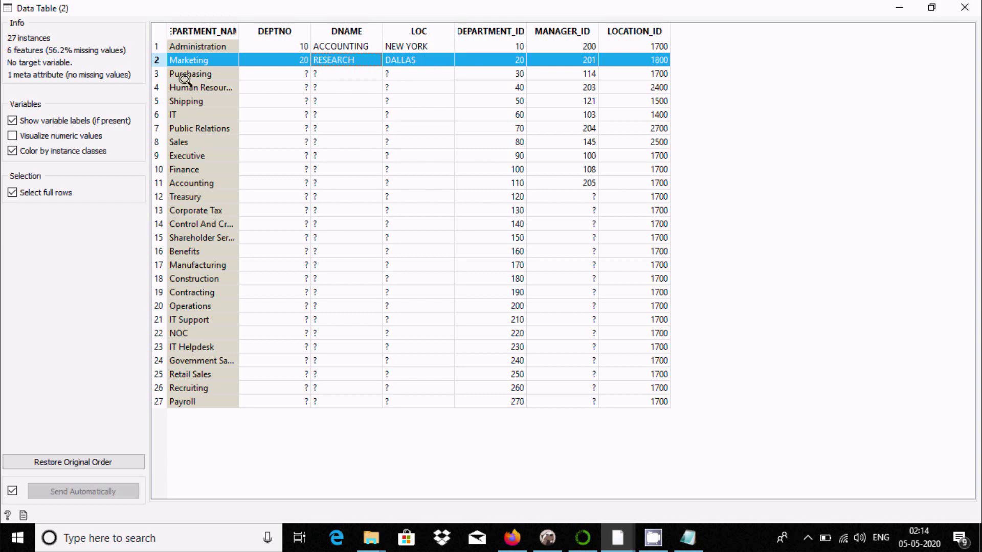
pyautogui.click(278, 68)
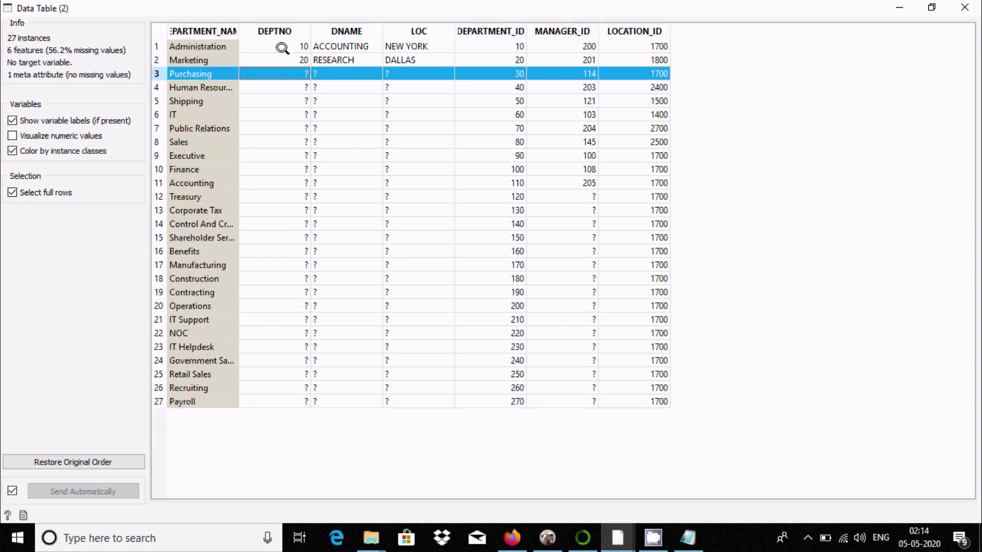
pyautogui.click(188, 46)
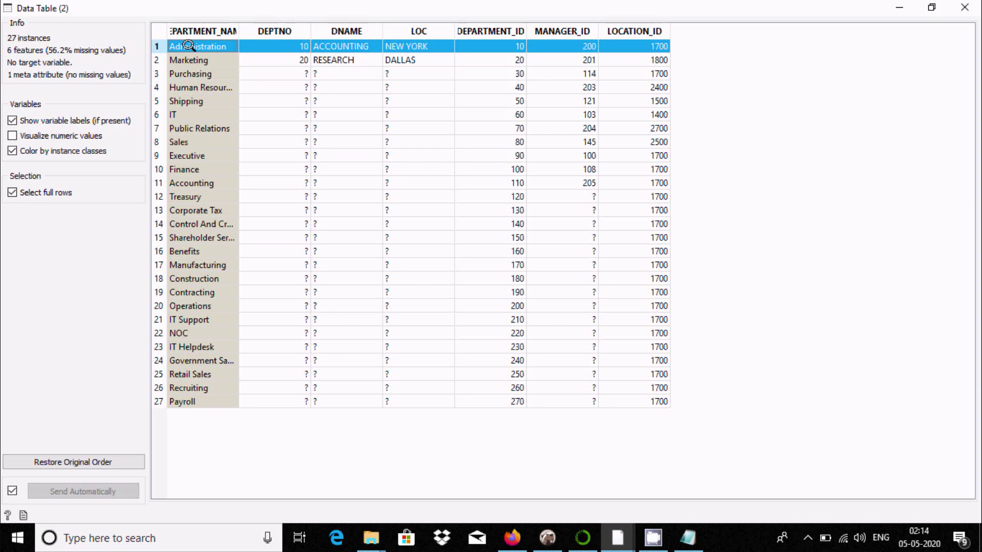
pyautogui.hotkey('shift', 'Down')
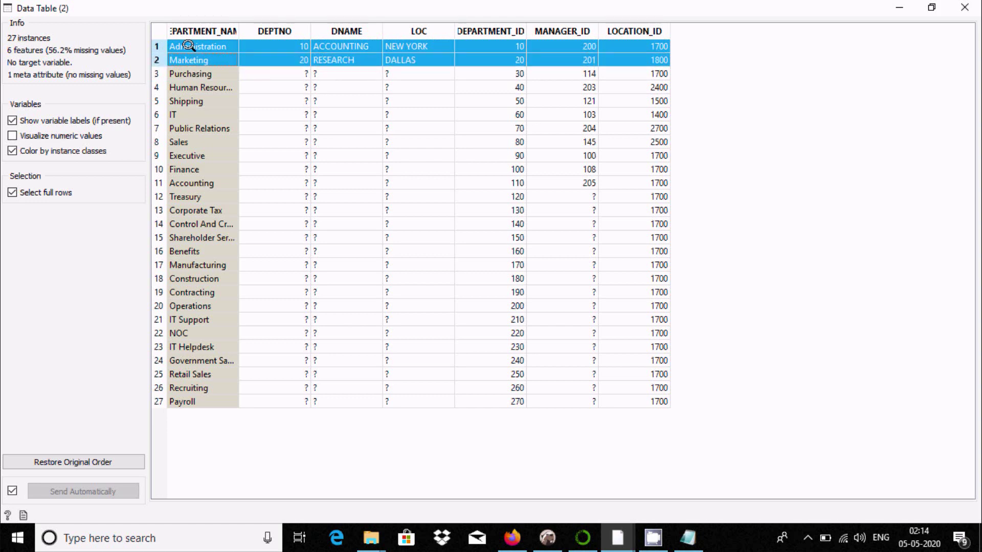
pyautogui.click(190, 71)
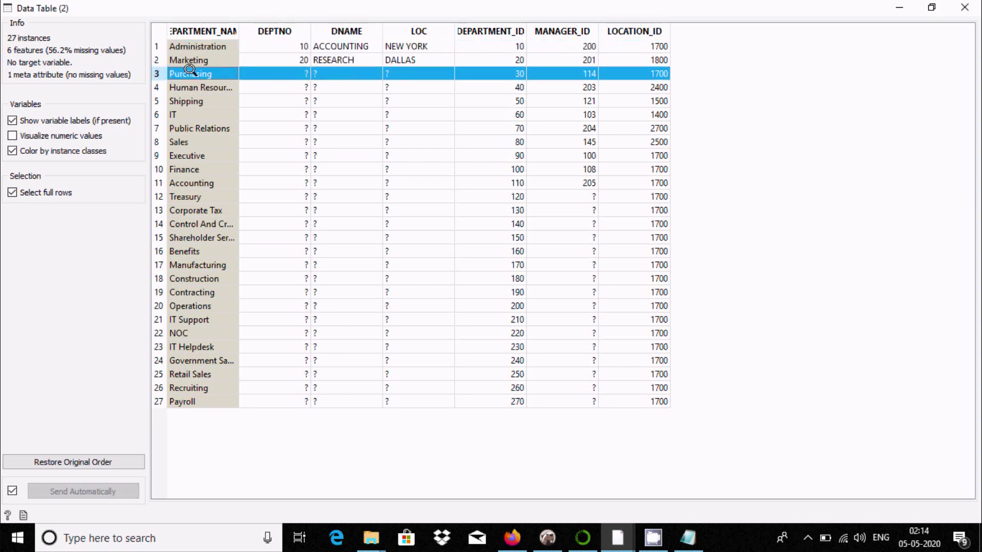
pyautogui.hotkey('shift', 'Down')
pyautogui.hotkey('shift', 'Down')
pyautogui.hotkey('shift', 'Down')
pyautogui.hotkey('shift', 'Down')
pyautogui.hotkey('shift', 'Down')
pyautogui.hotkey('shift', 'Down')
pyautogui.hotkey('shift', 'Down')
pyautogui.hotkey('shift', 'Down')
pyautogui.hotkey('shift', 'Down')
pyautogui.hotkey('shift', 'Down')
pyautogui.hotkey('shift', 'Down')
pyautogui.hotkey('shift', 'Down')
pyautogui.hotkey('shift', 'Down')
pyautogui.hotkey('shift', 'Down')
pyautogui.hotkey('shift', 'Down')
pyautogui.hotkey('shift', 'Down')
pyautogui.hotkey('shift', 'Down')
pyautogui.hotkey('shift', 'Down')
pyautogui.hotkey('shift', 'Down')
pyautogui.hotkey('shift', 'Down')
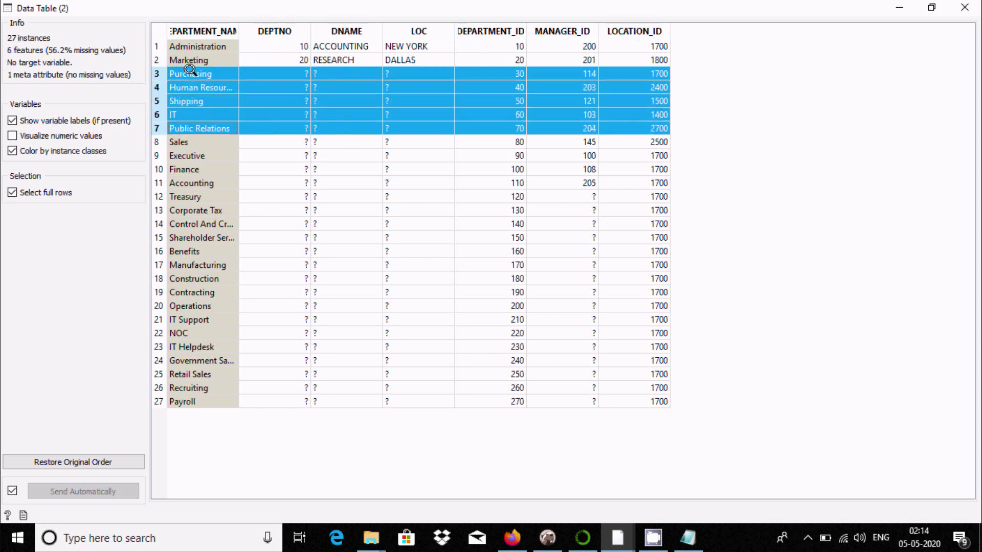
pyautogui.hotkey('shift', 'Down')
pyautogui.hotkey('shift', 'Down')
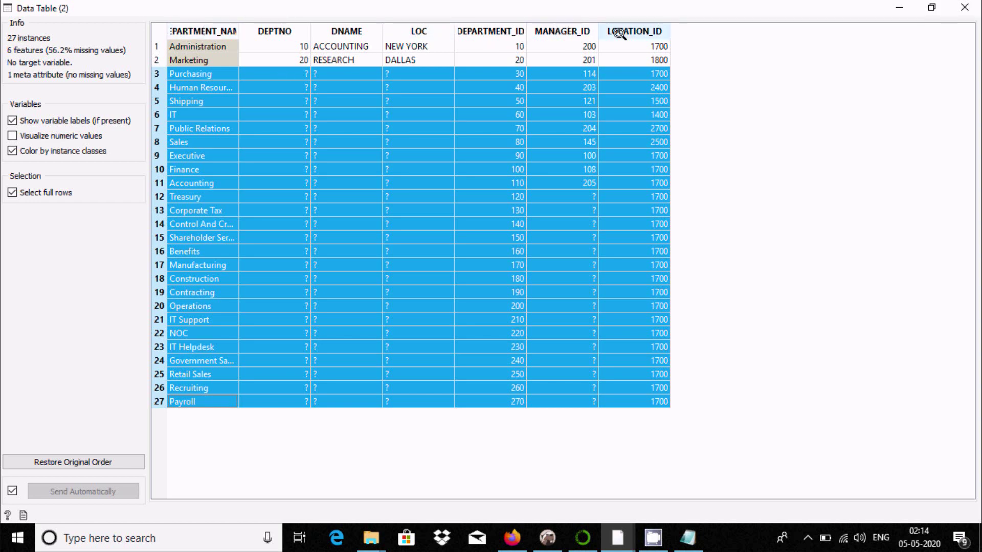
# - Restore Data Table (2) to normal size, move it aside and close it
pyautogui.click(931, 8)
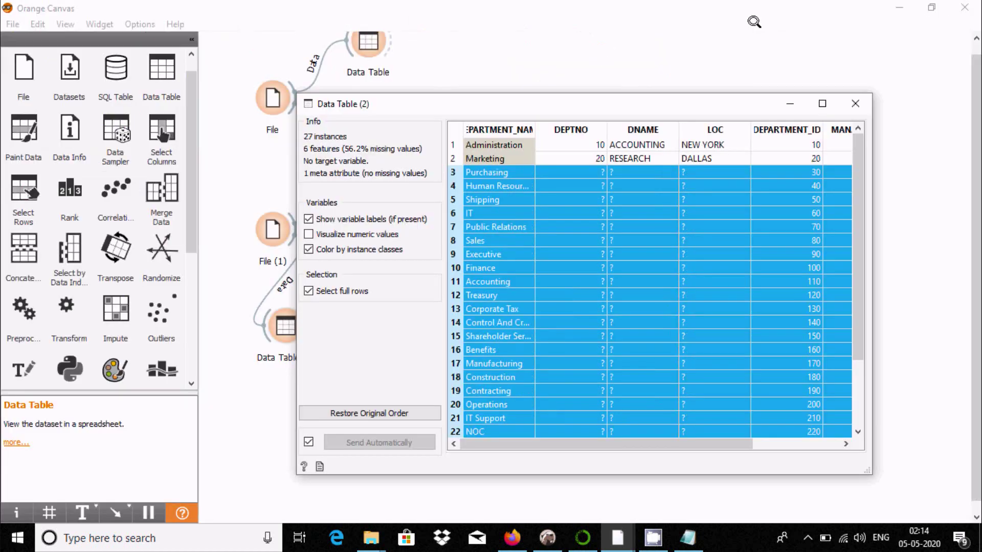
pyautogui.moveTo(497, 97); pyautogui.dragTo(573, 73)
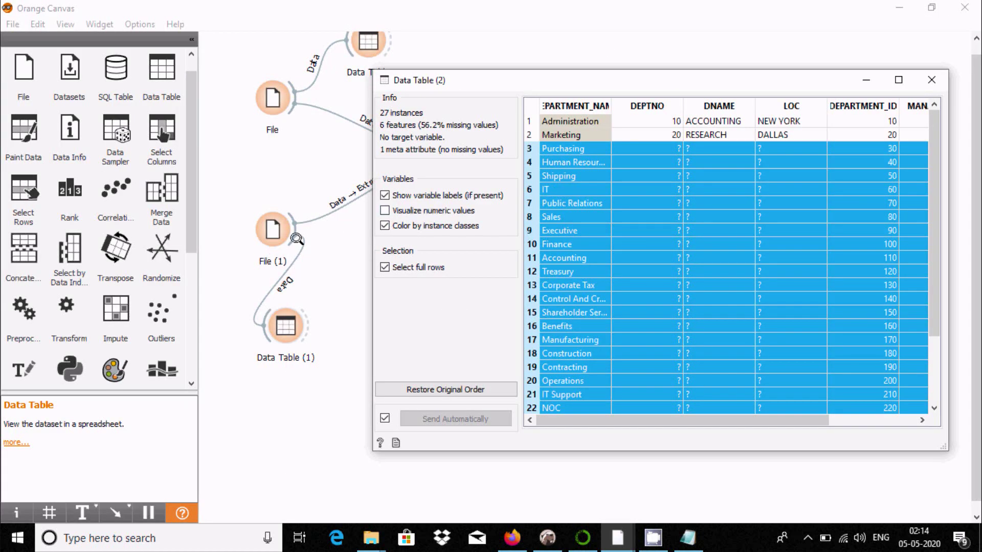
pyautogui.click(931, 80)
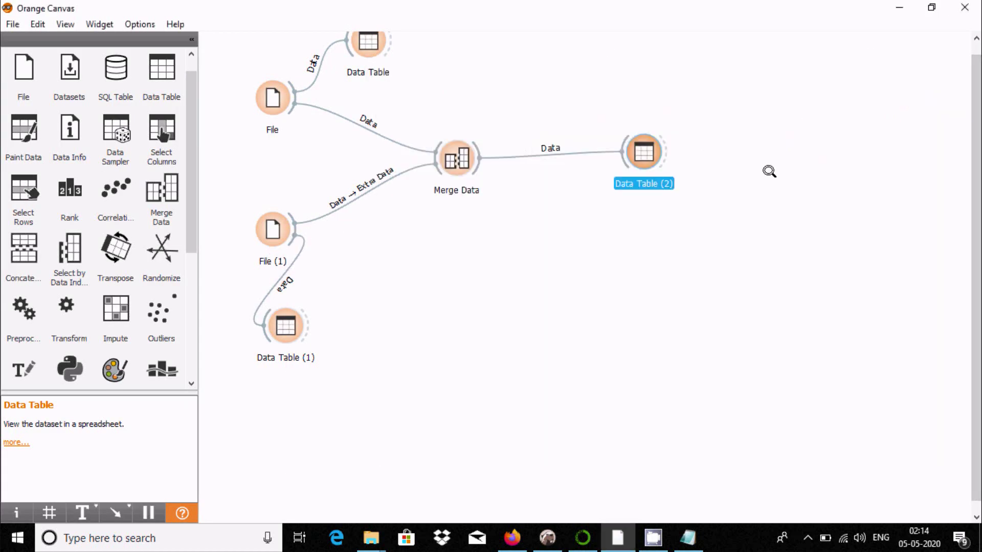